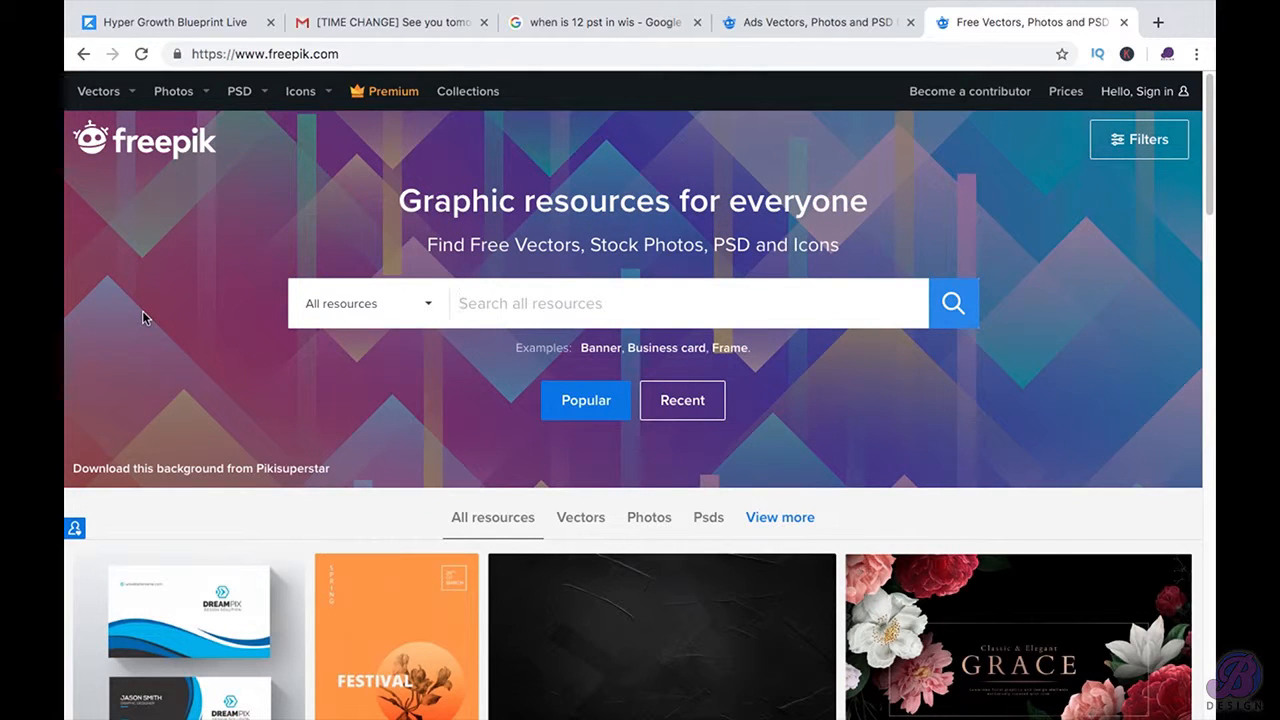
# Examine the resource type filter options and the featured resources on the Freepik homepage.
pyautogui.click(367, 315)
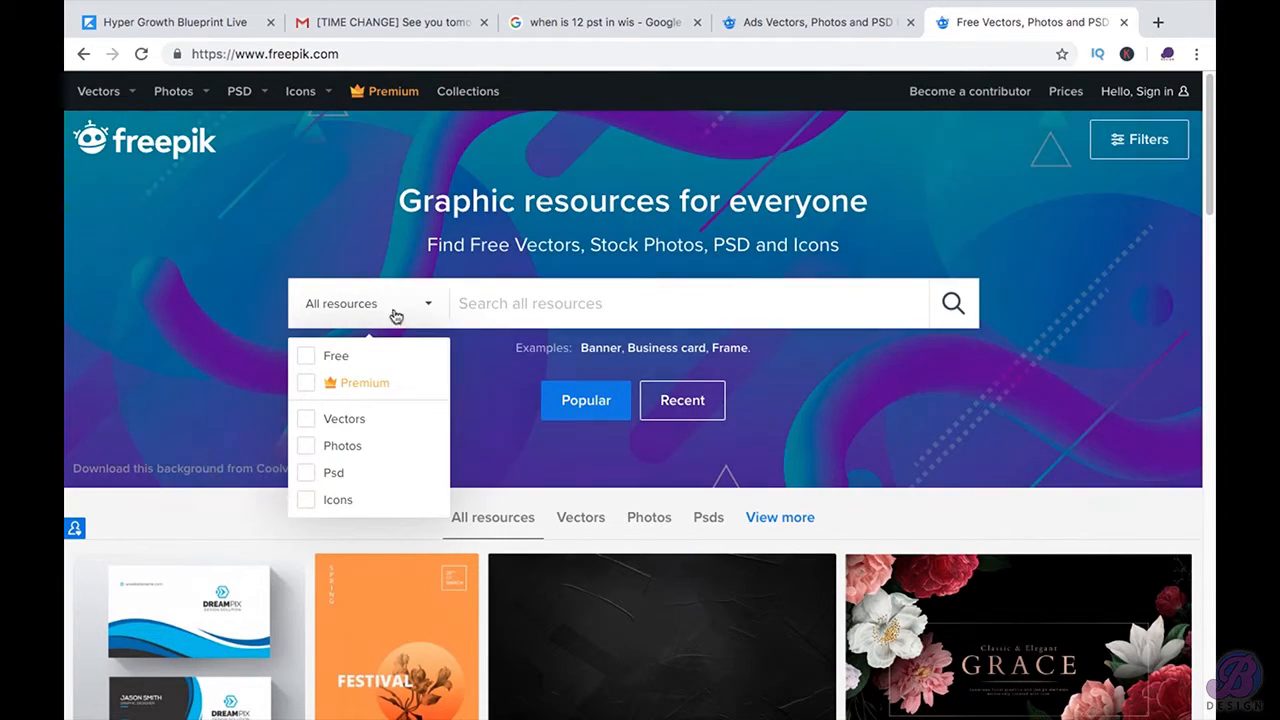
pyautogui.click(467, 303)
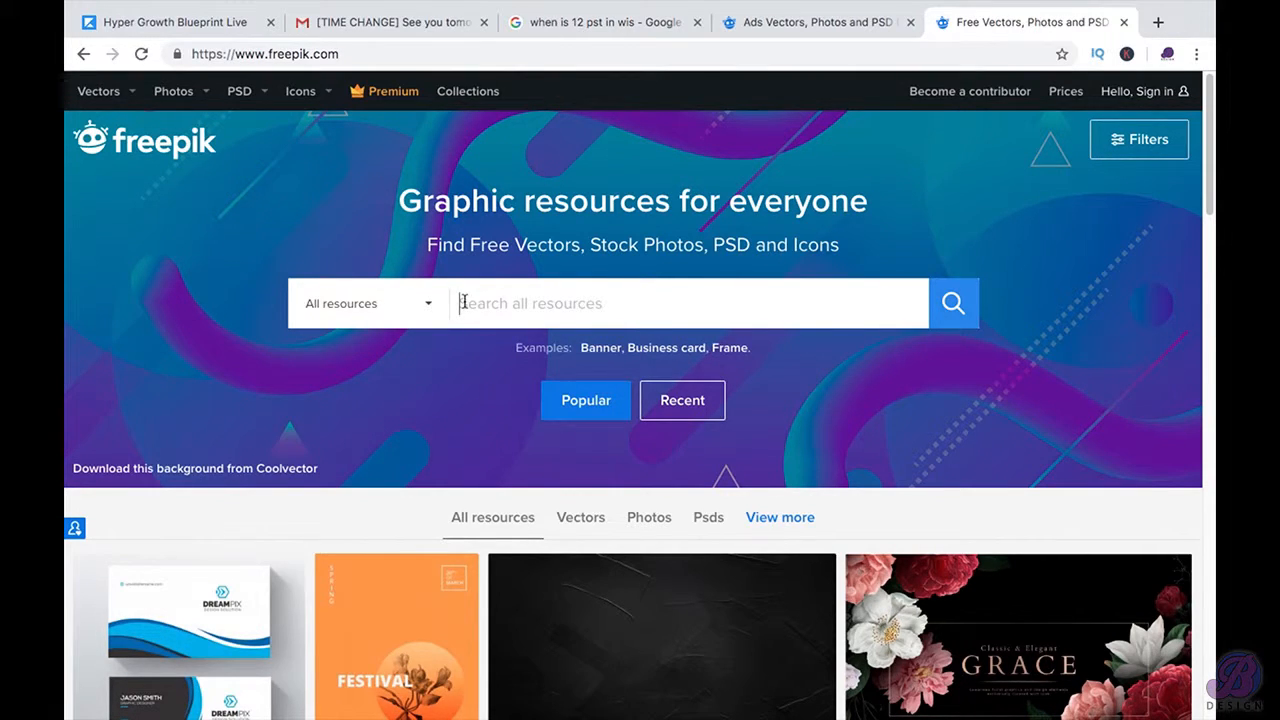
pyautogui.scroll(-1, 466, 305)
pyautogui.scroll(-3, 504, 452)
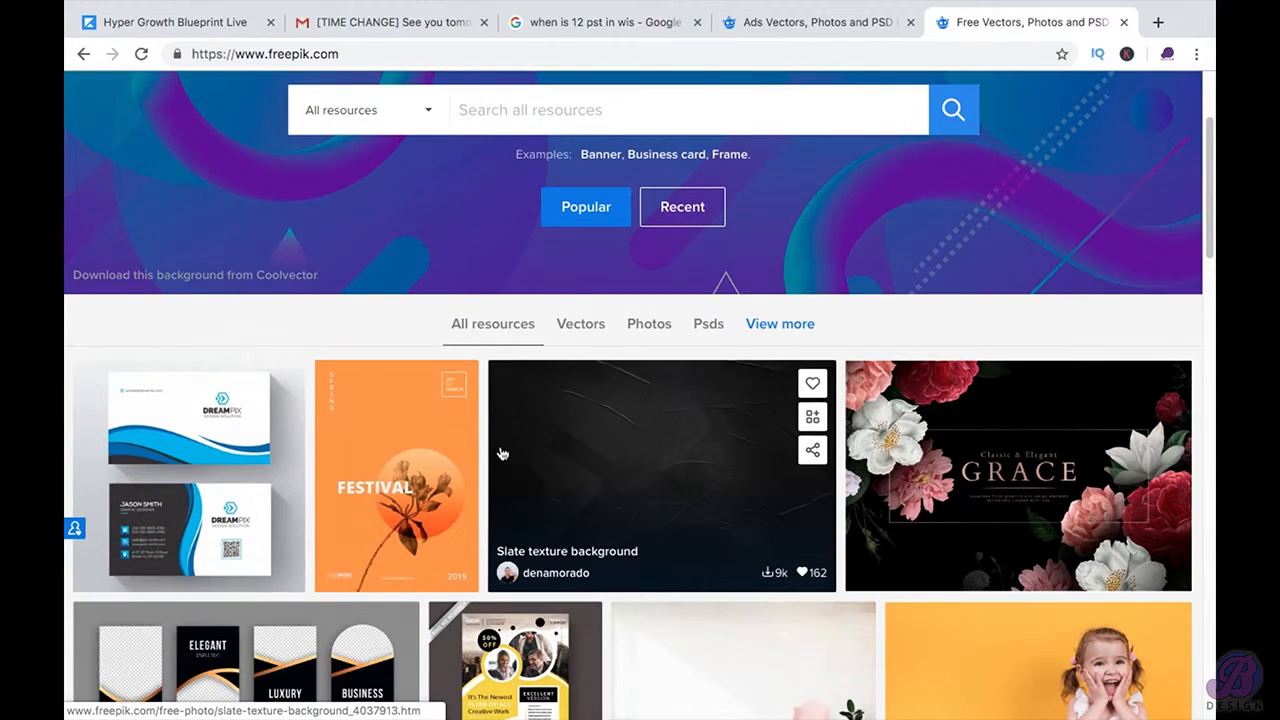
pyautogui.scroll(-1, 502, 454)
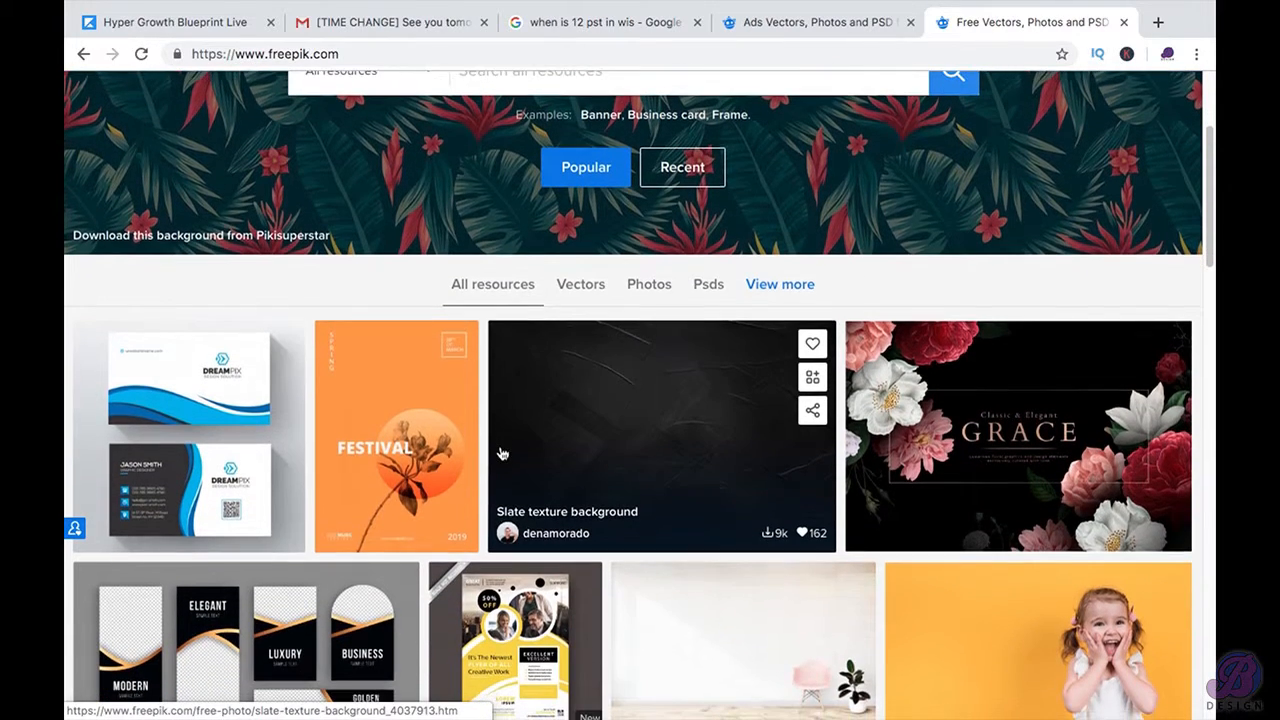
pyautogui.scroll(-2, 502, 453)
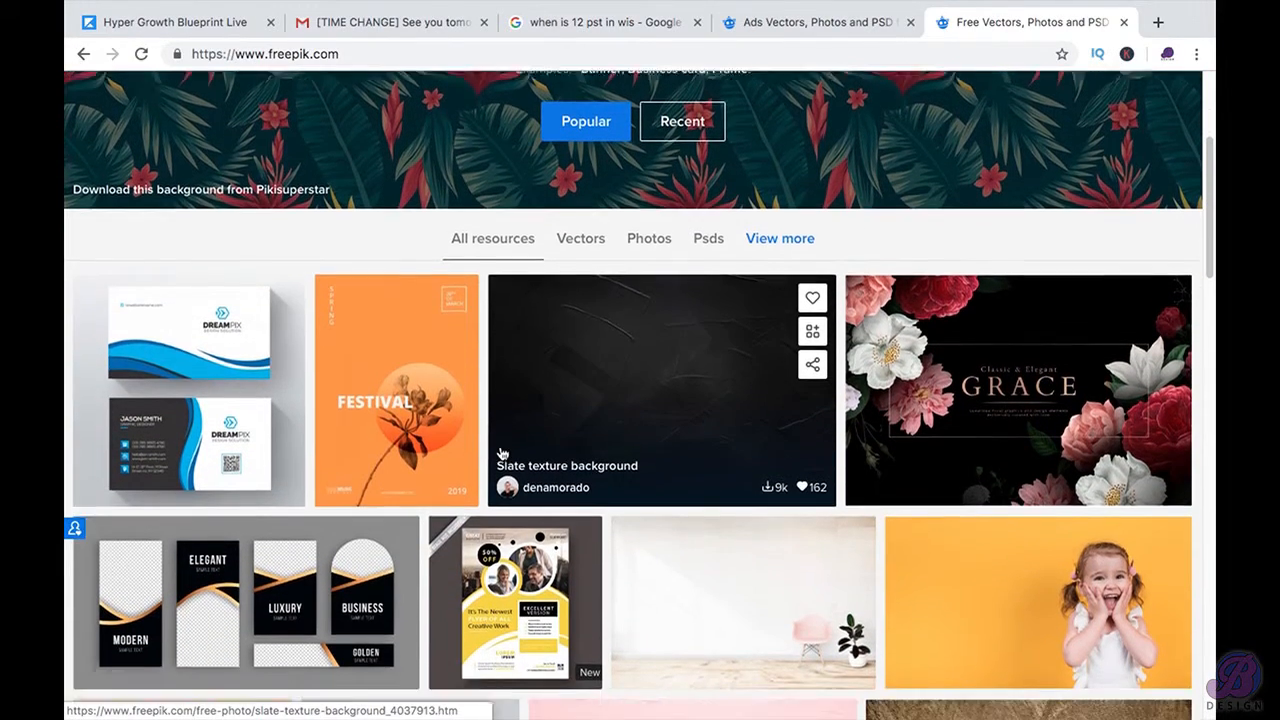
pyautogui.scroll(-2, 502, 453)
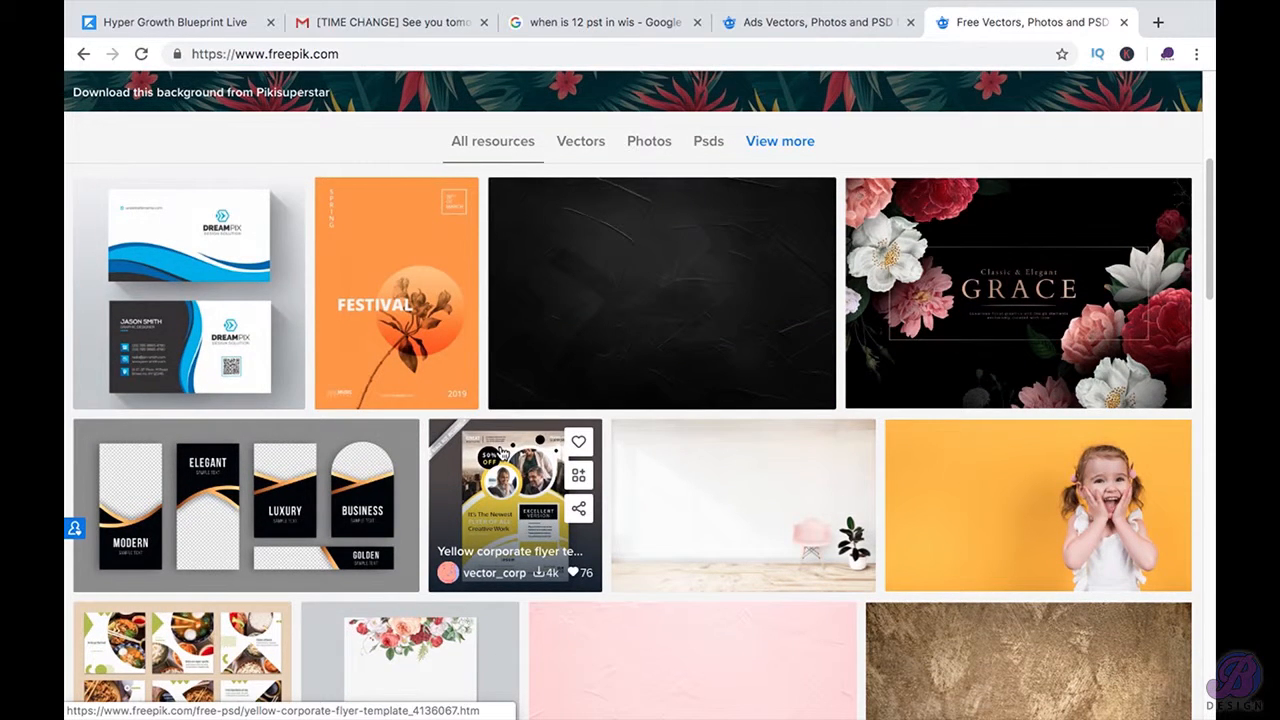
pyautogui.scroll(1, 502, 453)
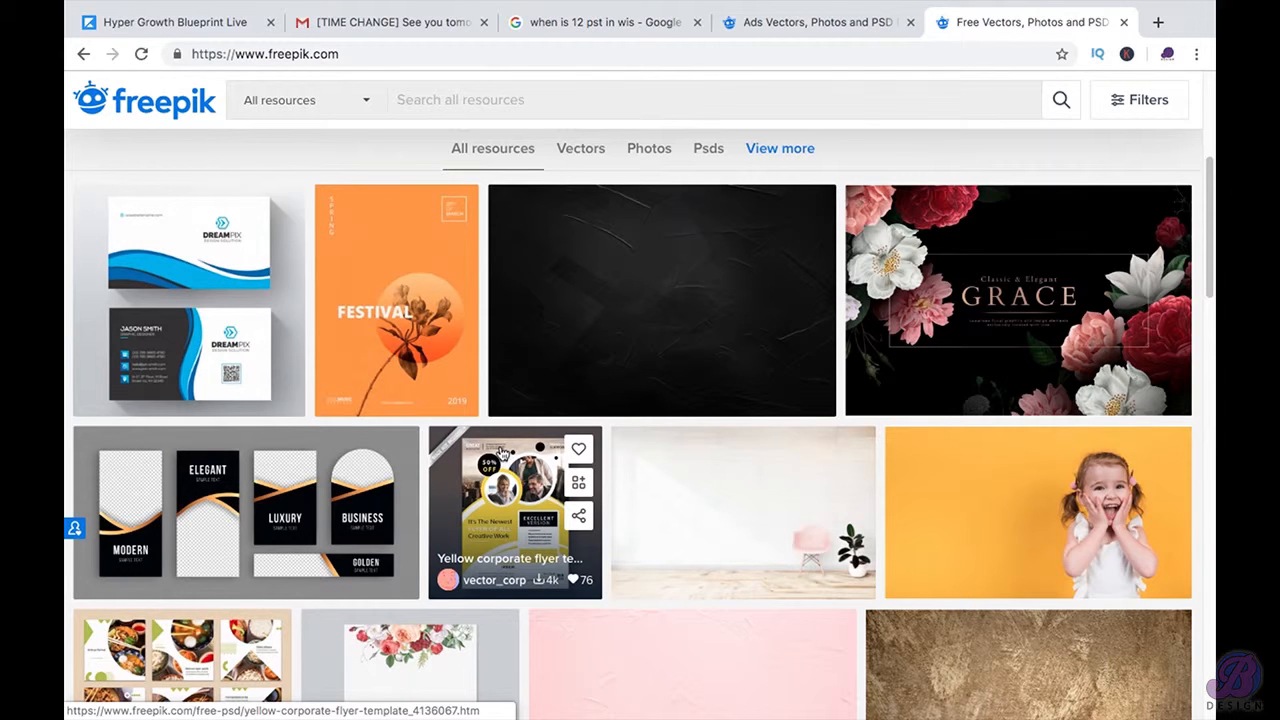
pyautogui.scroll(5, 502, 453)
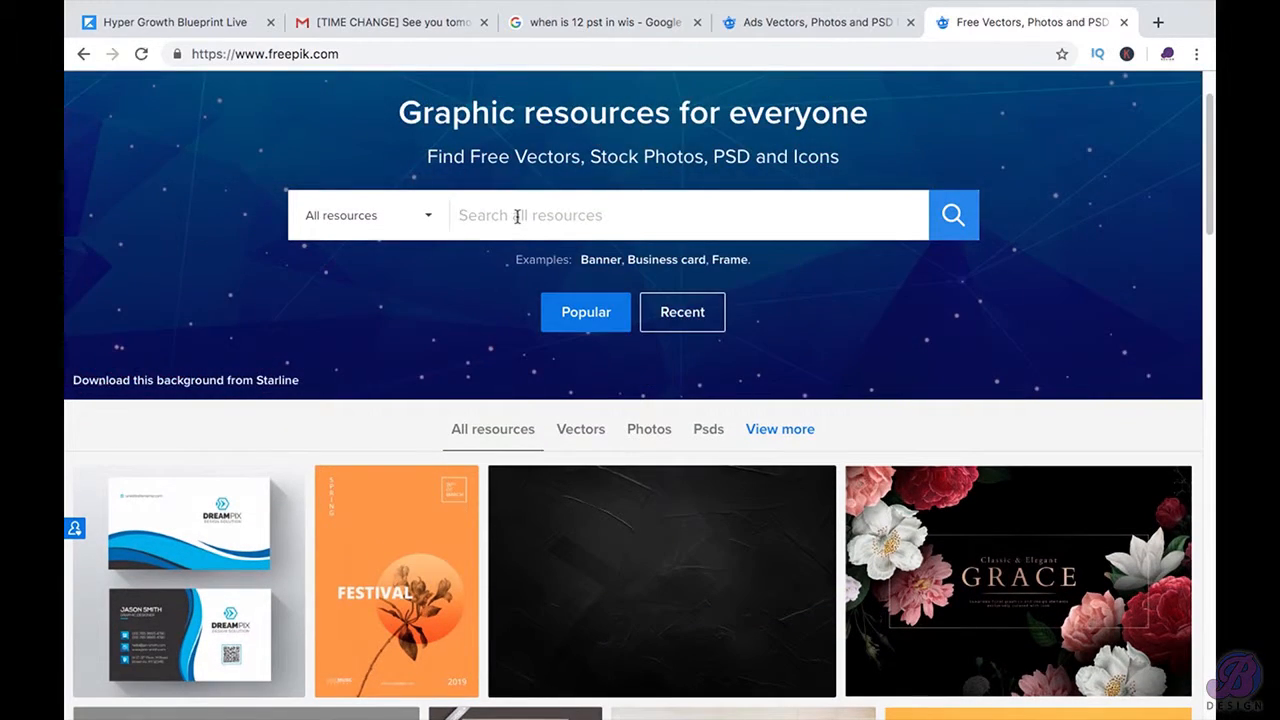
# Search all Freepik resources for "ads".
pyautogui.click(521, 218)
pyautogui.write('ads')
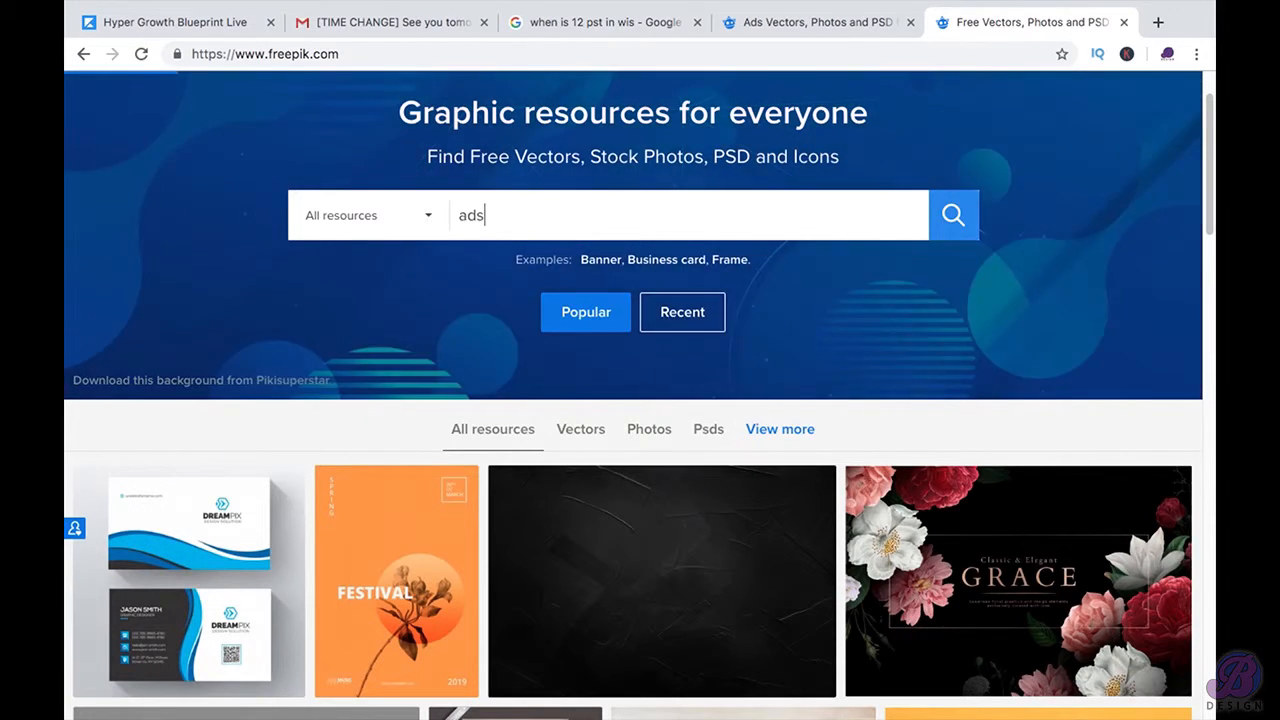
pyautogui.press('Return')
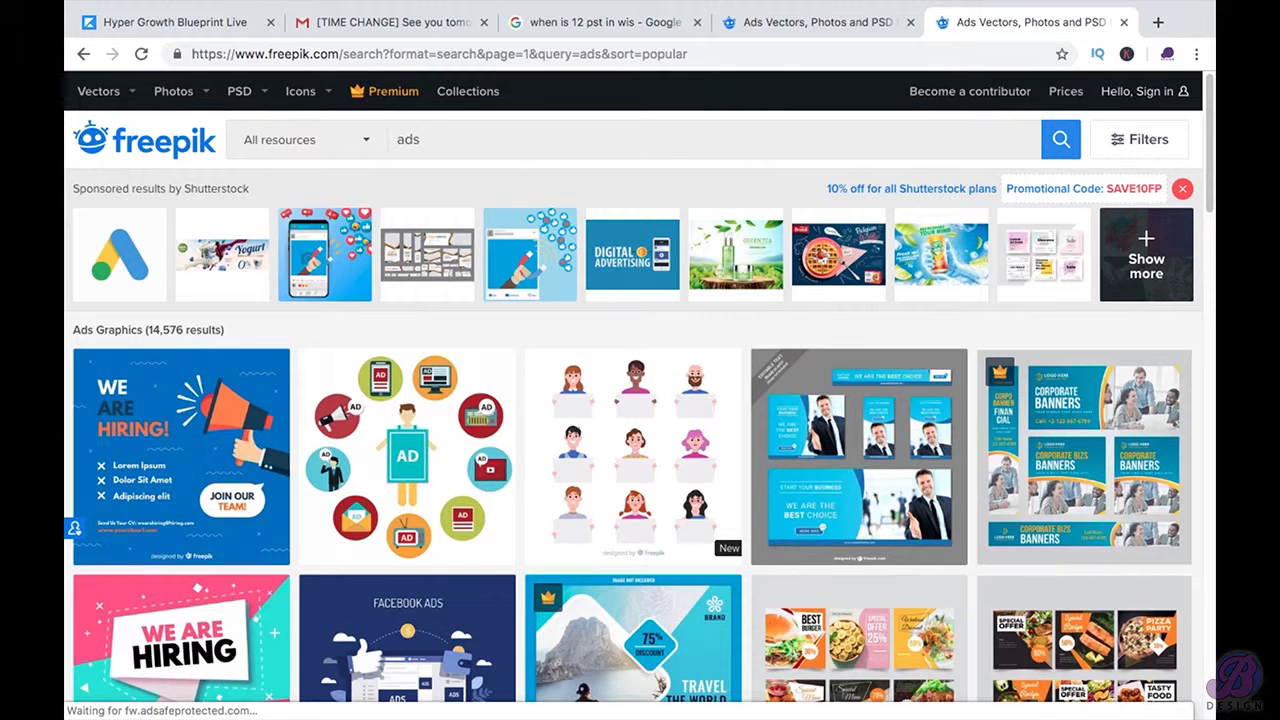
# Open the promotion square banner collection from the ads results and download it with the free option.
pyautogui.scroll(-1, 1010, 358)
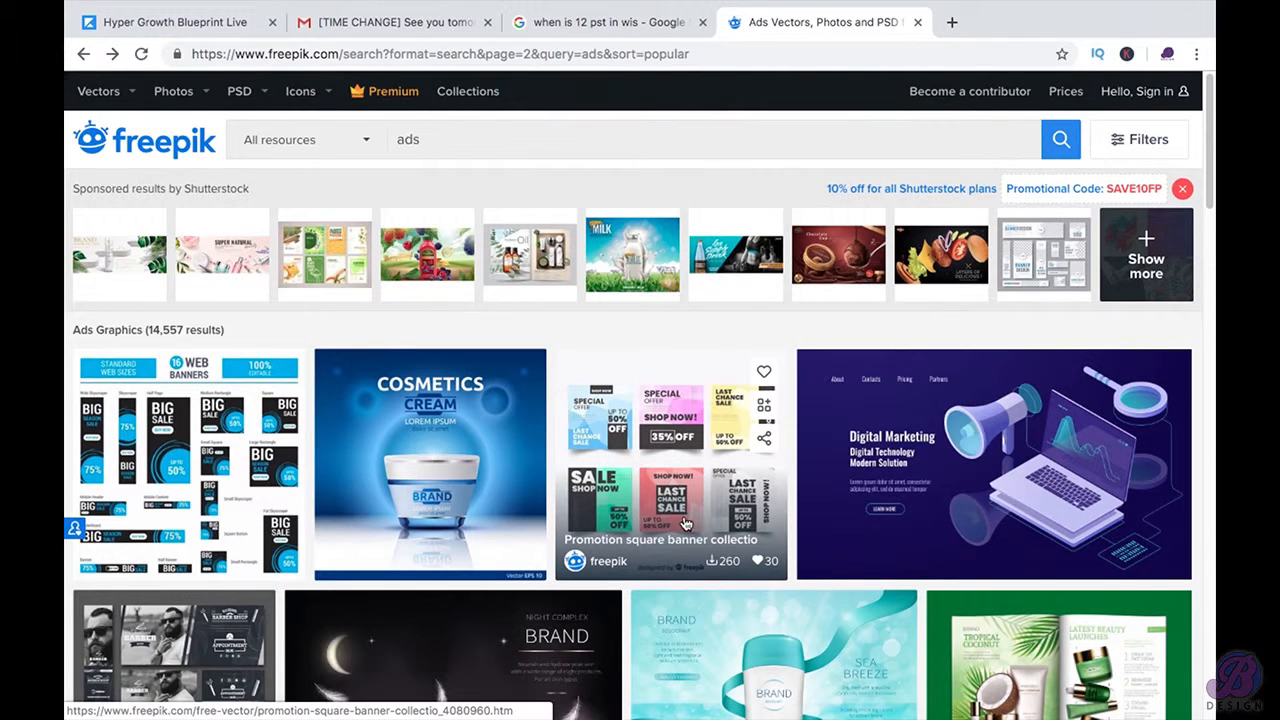
pyautogui.click(695, 510)
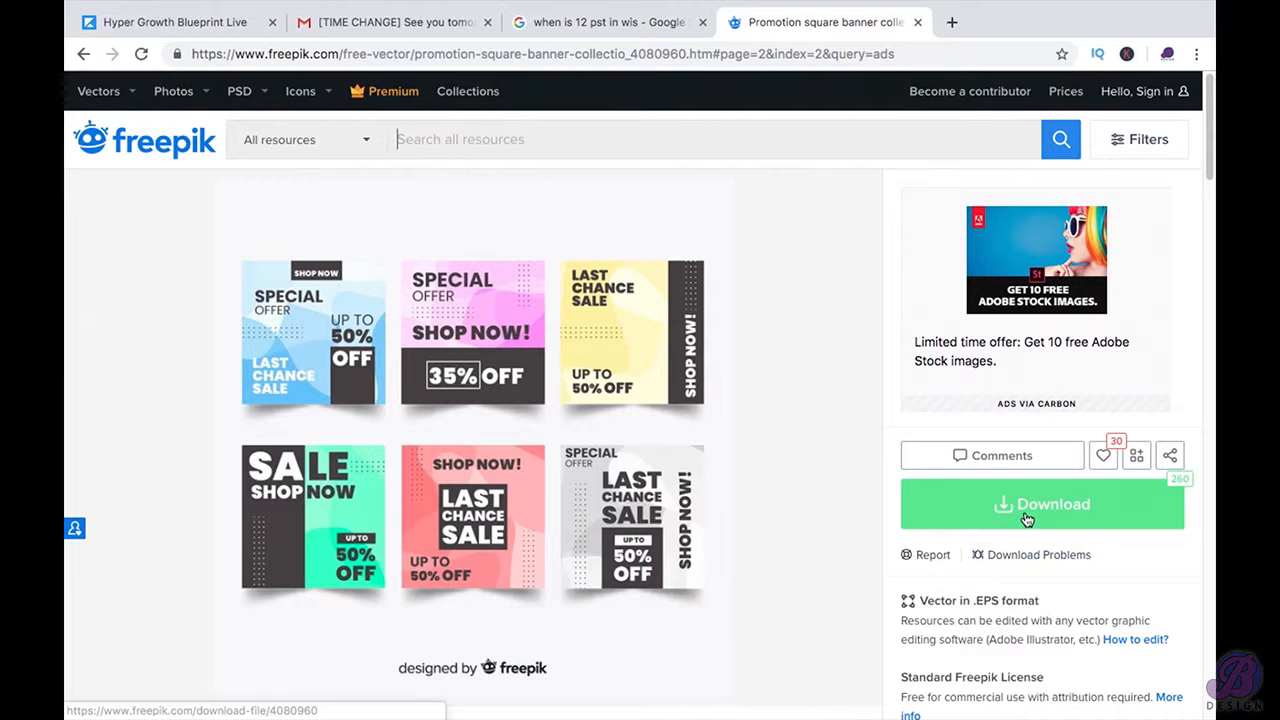
pyautogui.click(1027, 510)
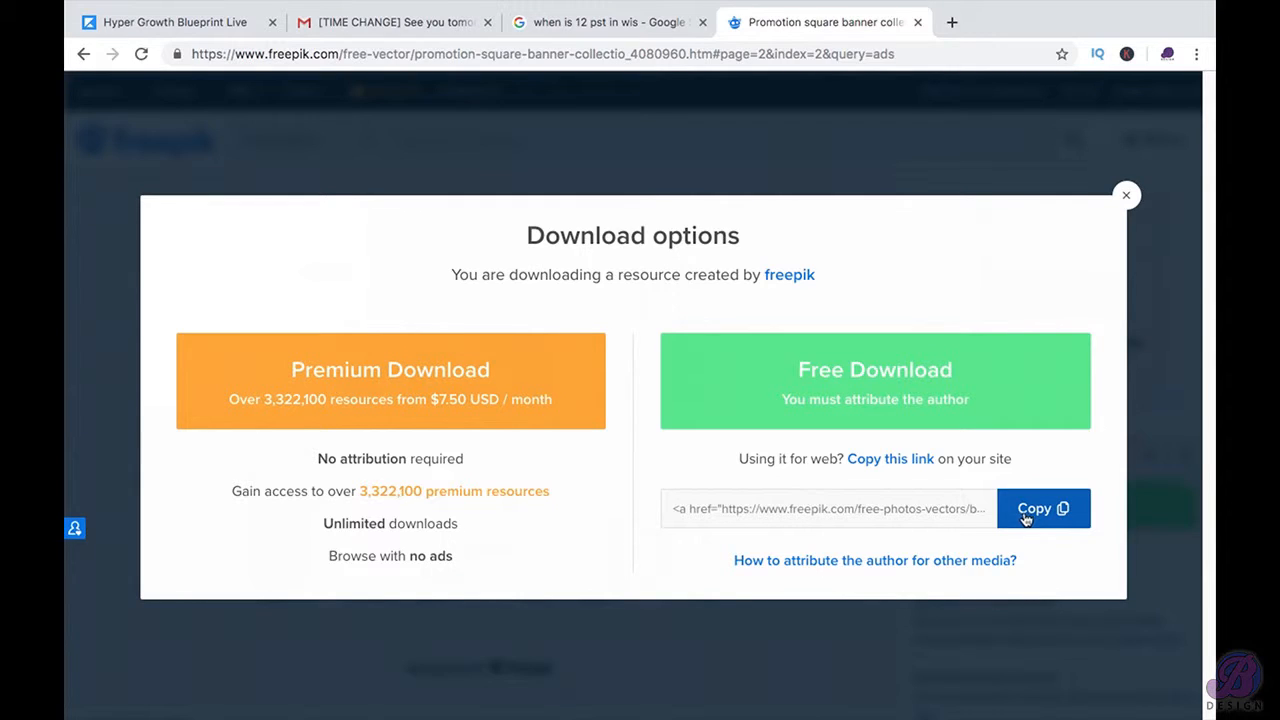
pyautogui.click(857, 399)
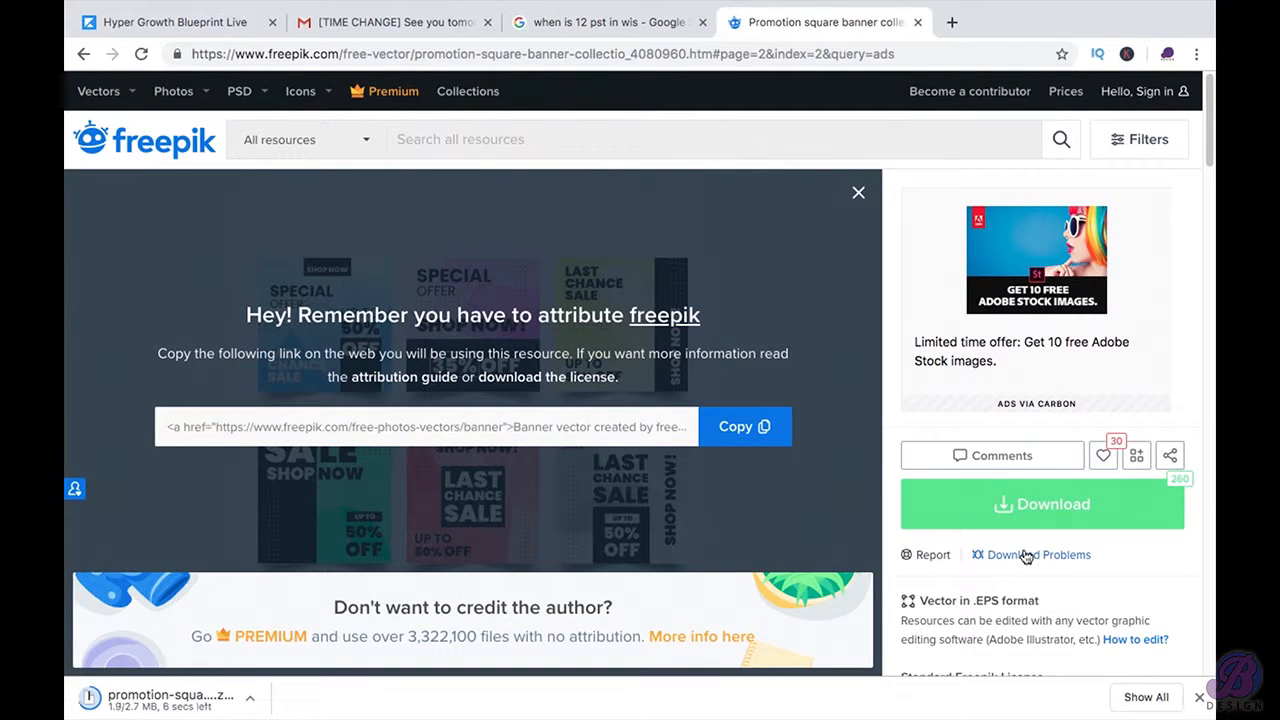
pyautogui.click(1002, 506)
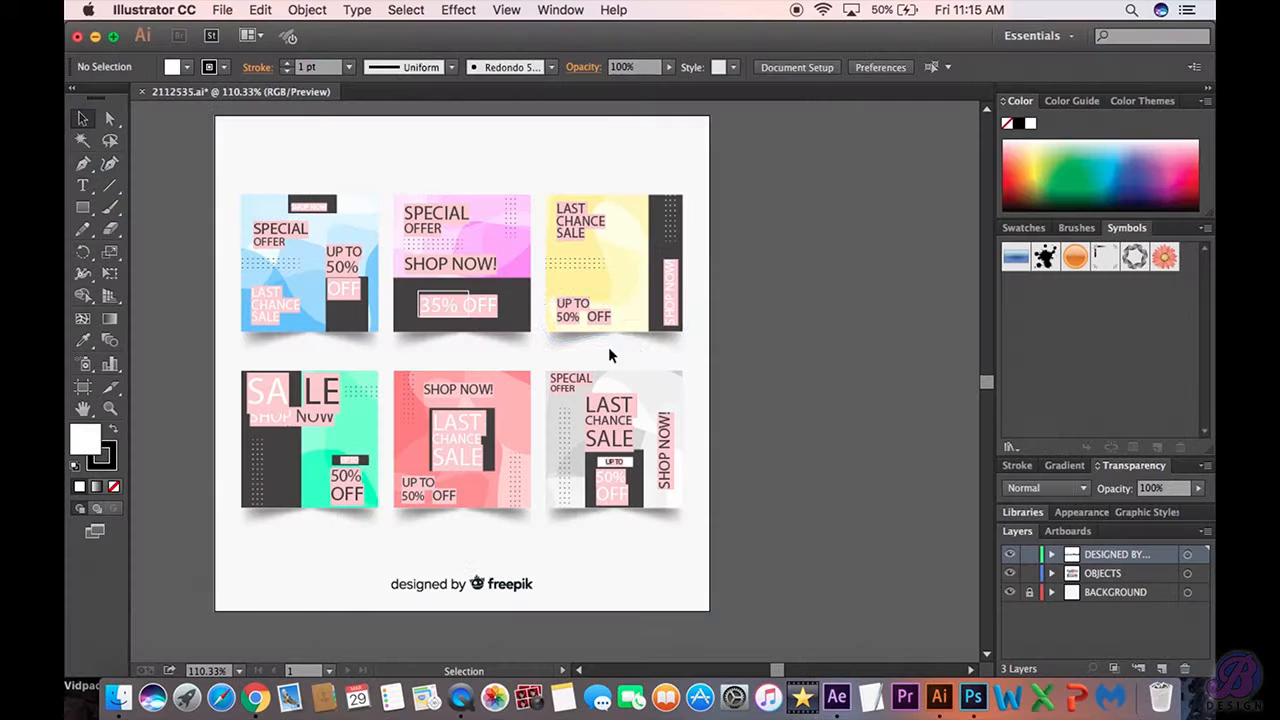
# Replace the SHOP NOW text in the dark box of the blue banner with BDesign.
pyautogui.moveTo(608, 346)
pyautogui.mouseDown()
pyautogui.moveTo(517, 229)
pyautogui.moveTo(530, 215)
pyautogui.moveTo(475, 222)
pyautogui.mouseUp()
pyautogui.scroll(3, 471, 214)
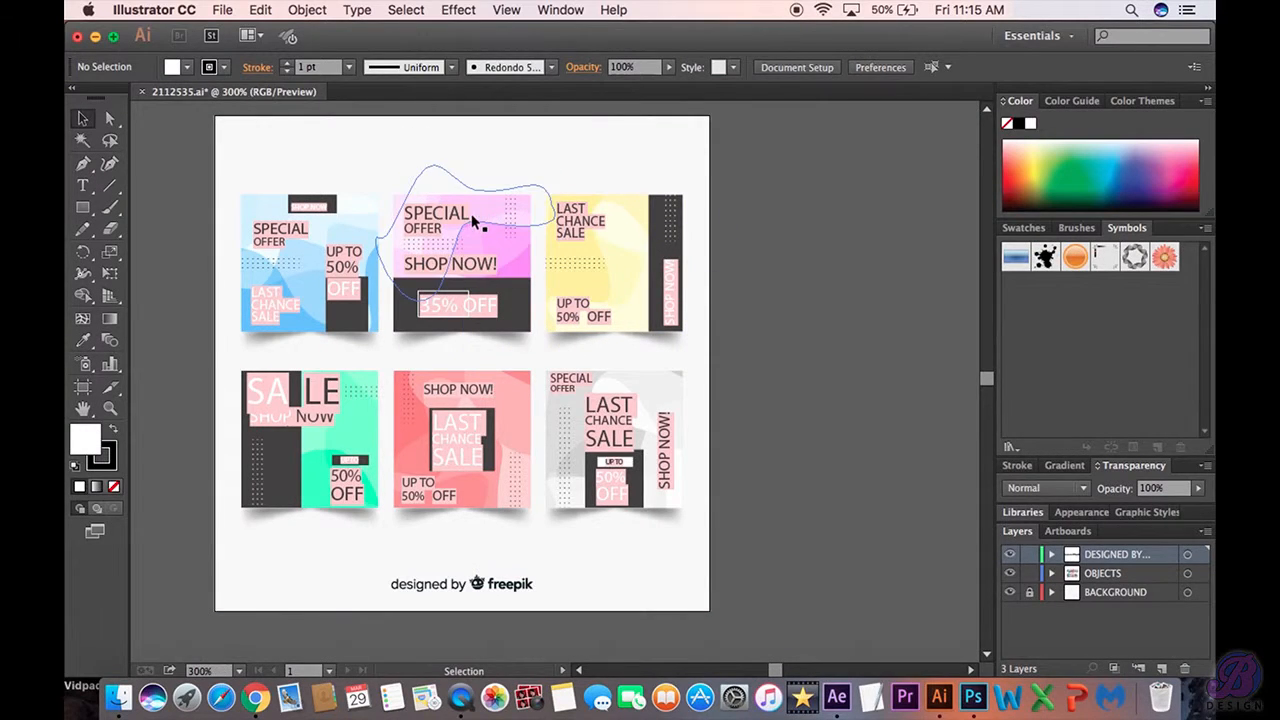
pyautogui.hscroll(-1, 464, 217)
pyautogui.hscroll(-3, 471, 220)
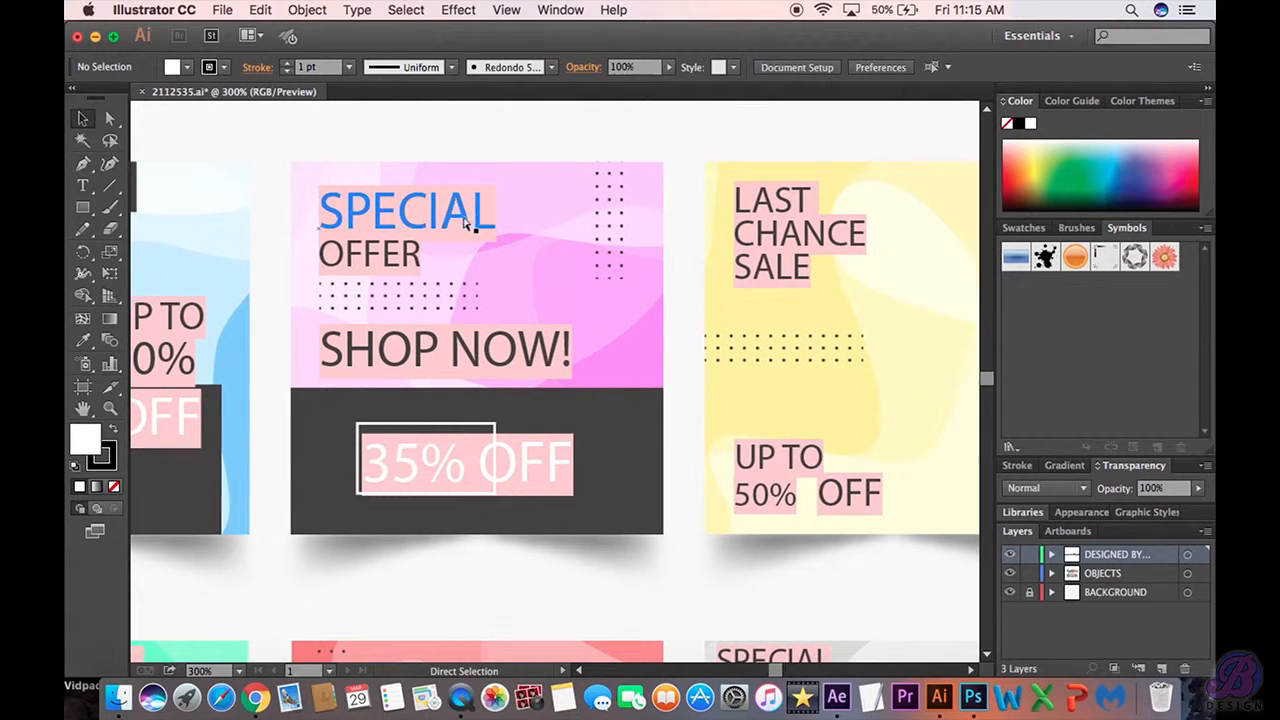
pyautogui.hscroll(-15, 378, 204)
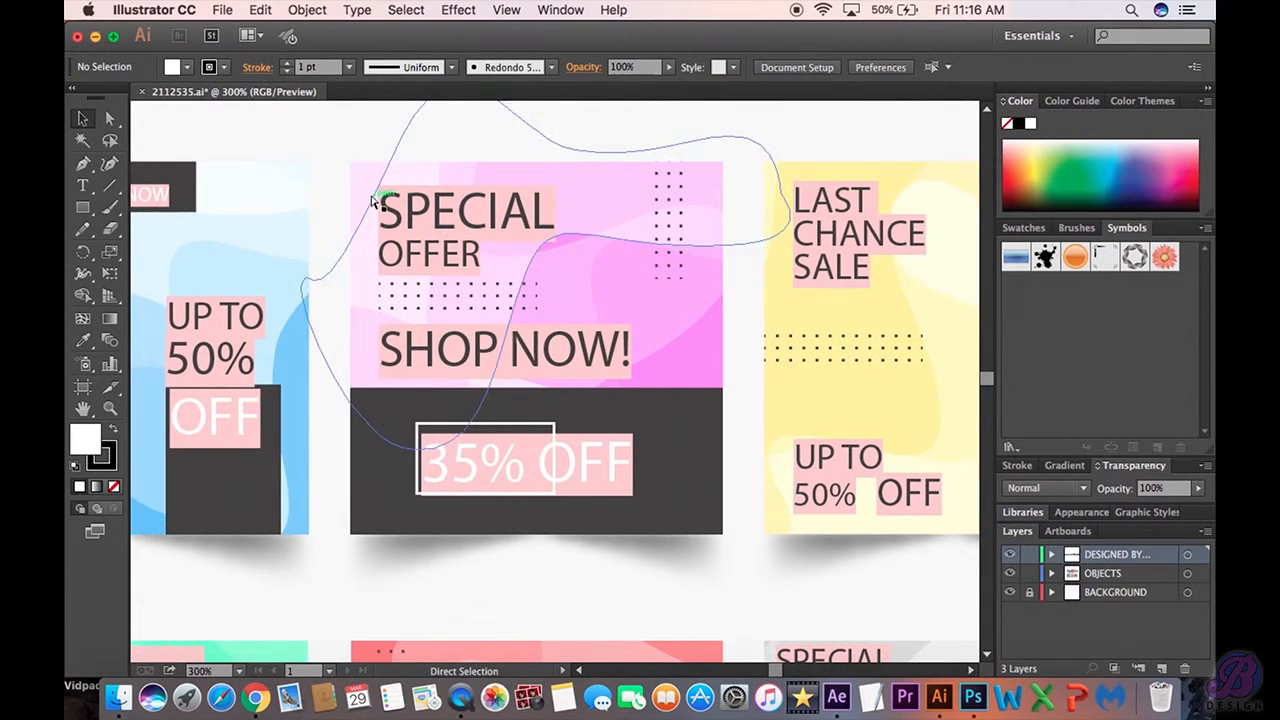
pyautogui.hscroll(-2, 381, 208)
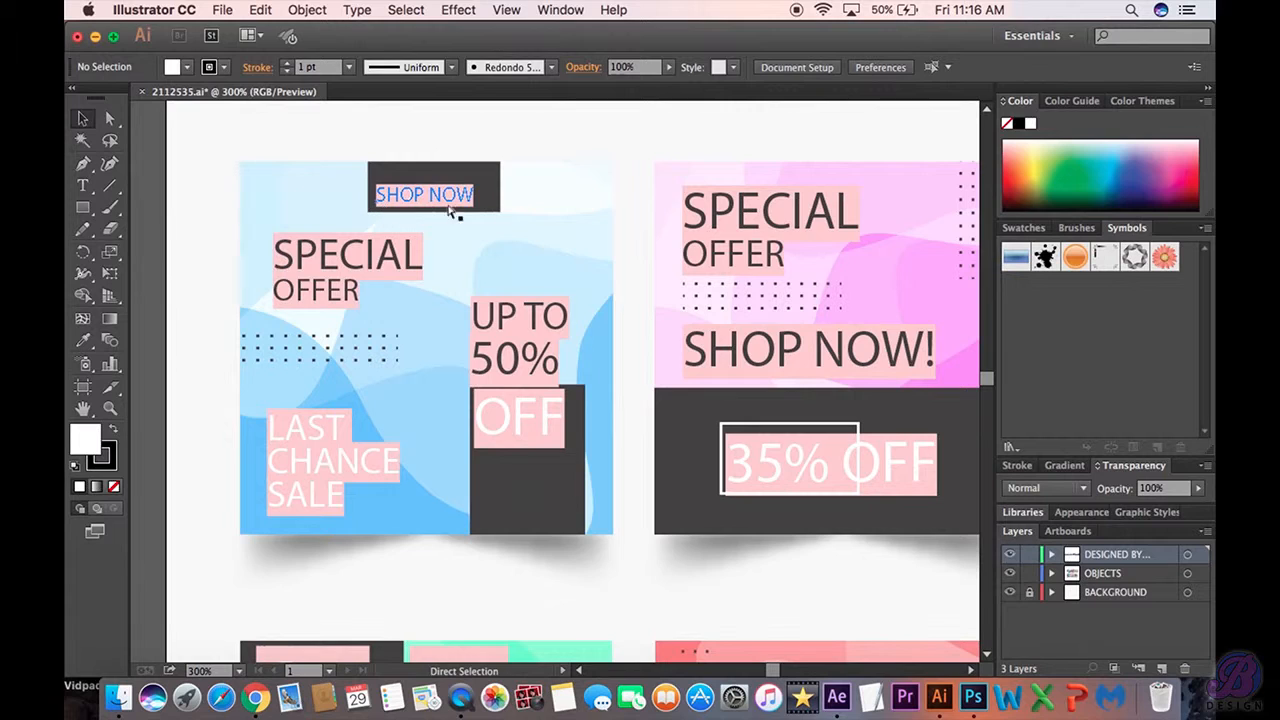
pyautogui.doubleClick(418, 199)
pyautogui.doubleClick(420, 200)
pyautogui.tripleClick(420, 200)
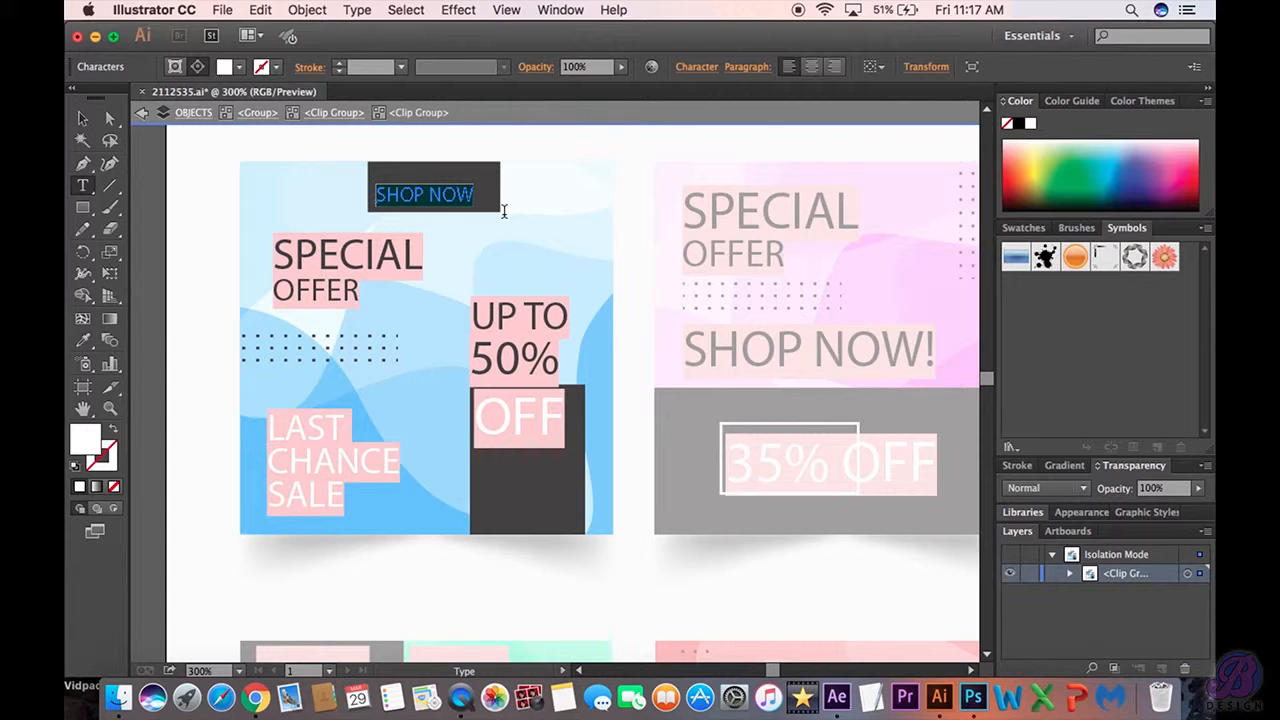
pyautogui.write('BD')
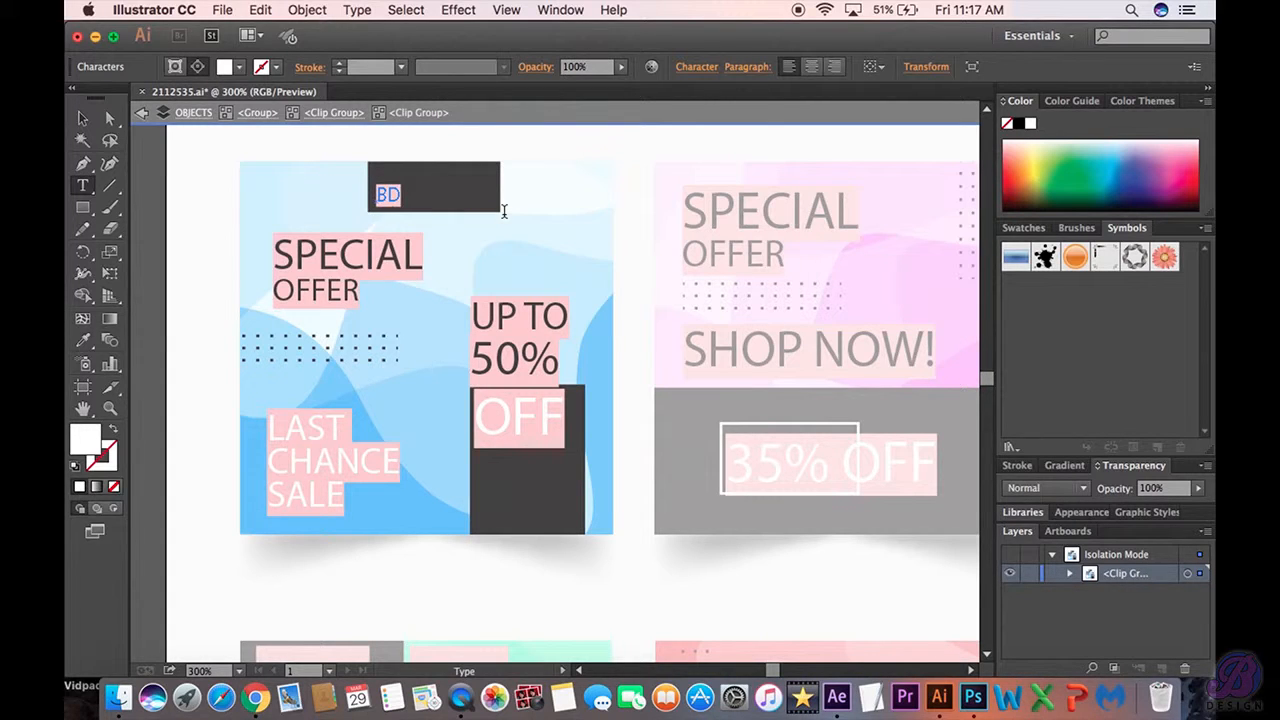
pyautogui.write('esign')
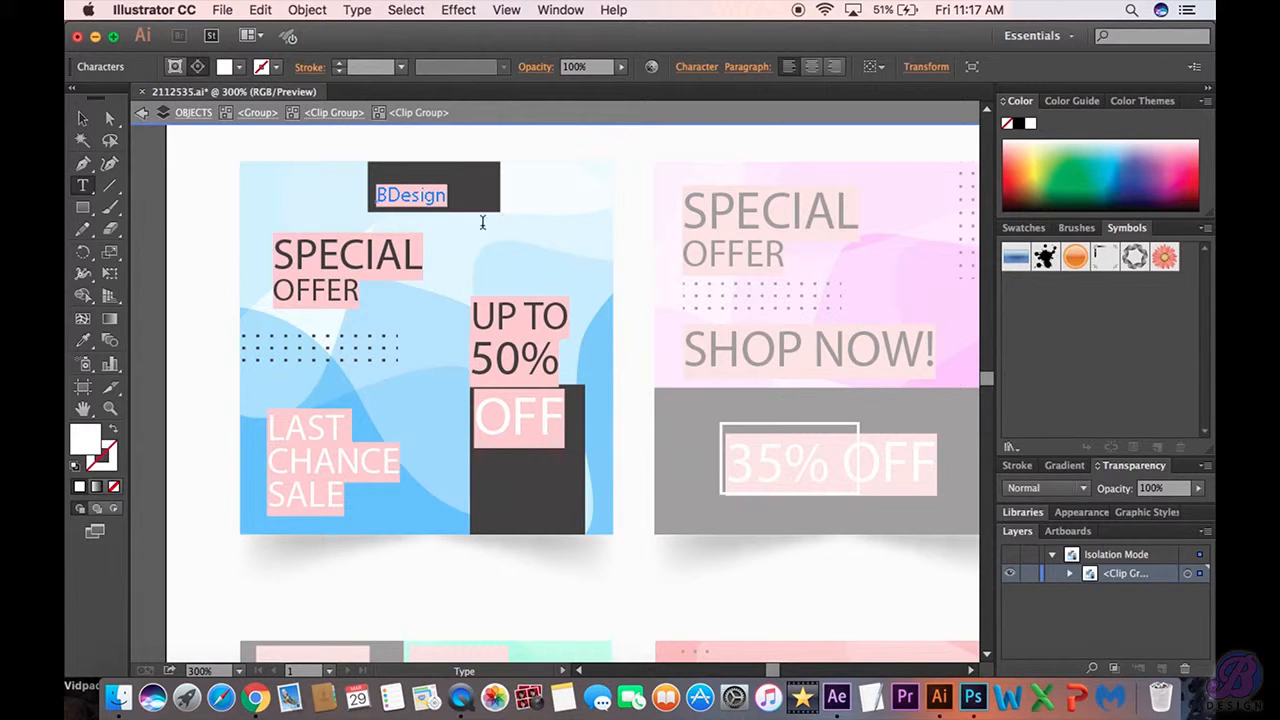
# Nudge the BDesign text to the right to centre it within its dark box.
pyautogui.click(88, 121)
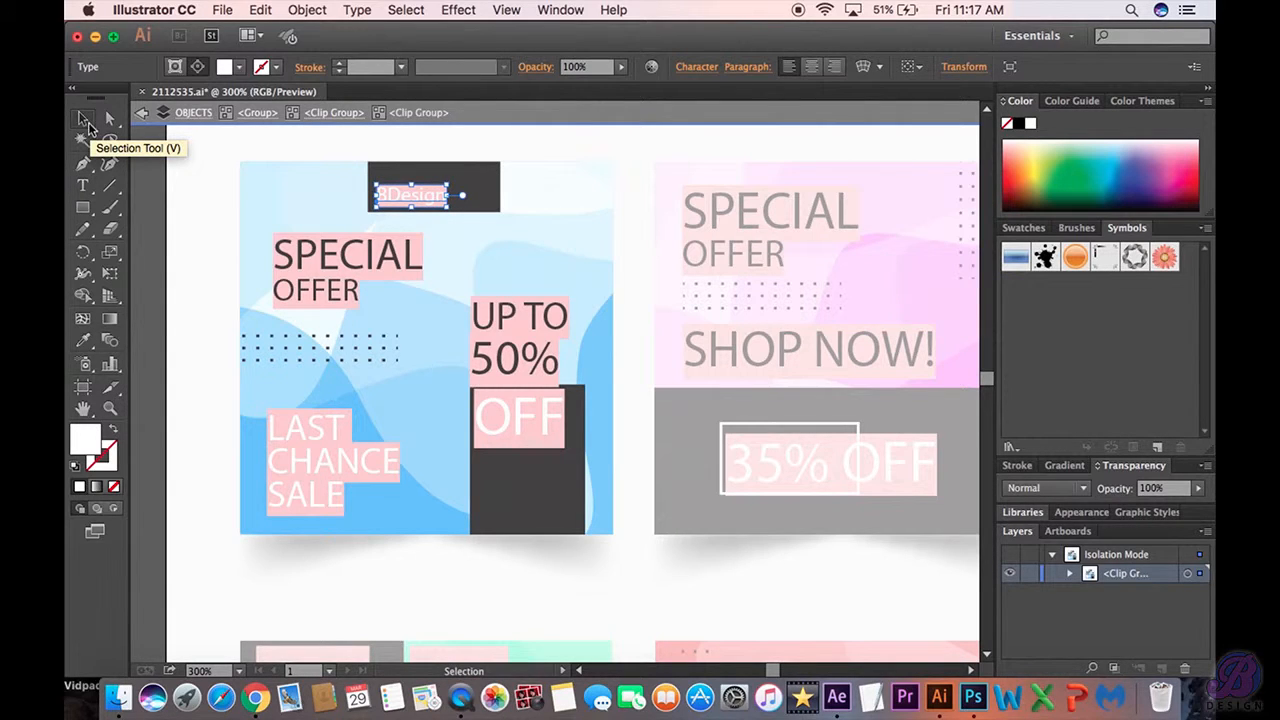
pyautogui.press('Right')
pyautogui.press('Right')
pyautogui.press('Right')
pyautogui.press('Right')
pyautogui.press('Right')
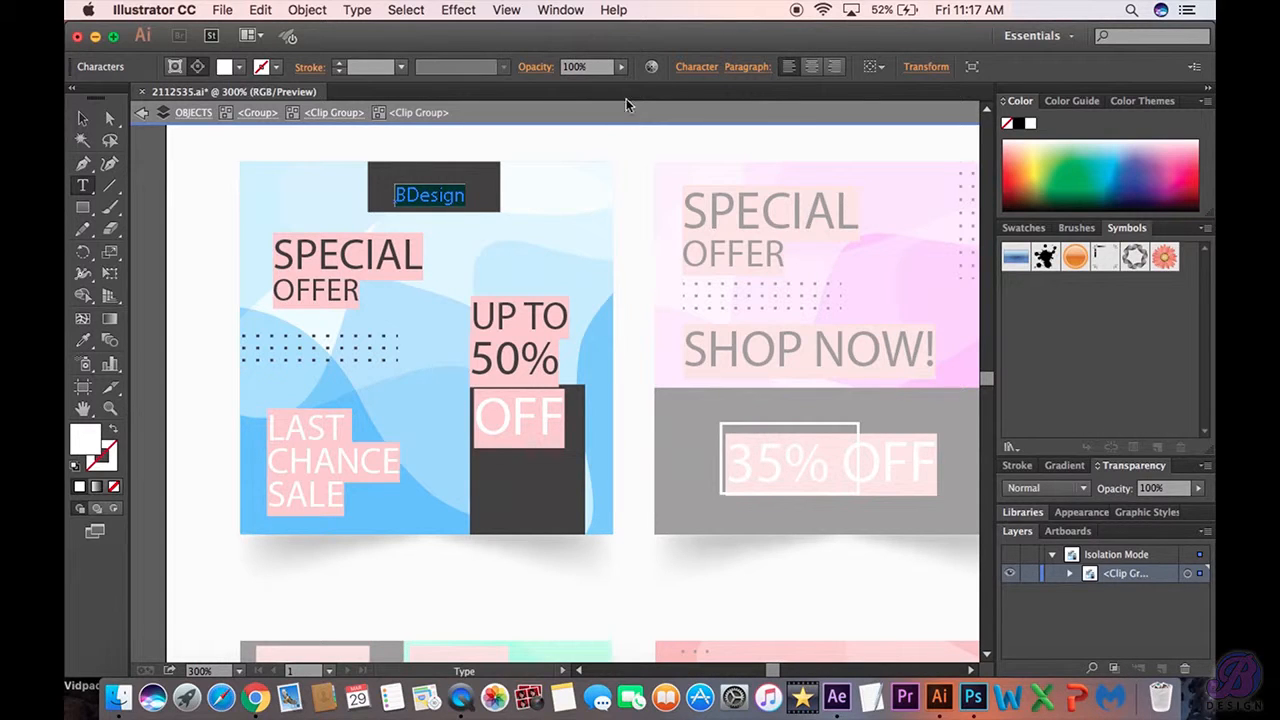
# Change the BDesign text's font to Myriad Pro Bold.
pyautogui.click(697, 67)
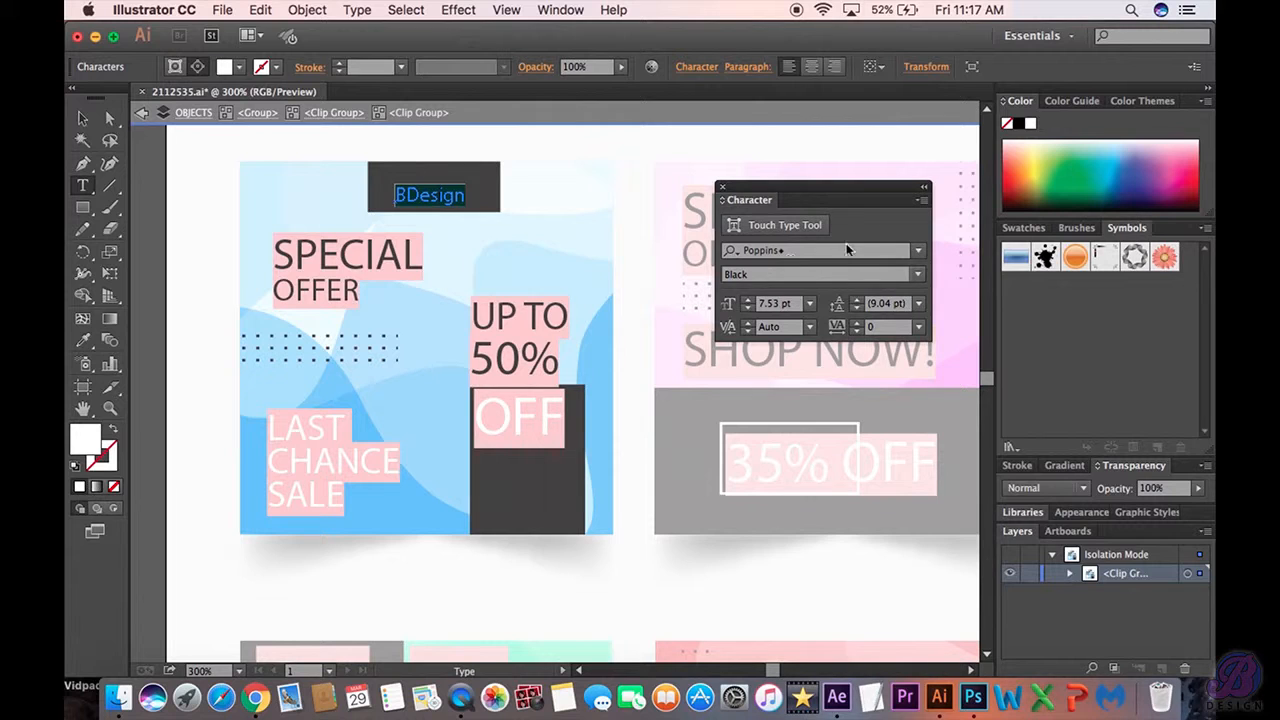
pyautogui.click(918, 256)
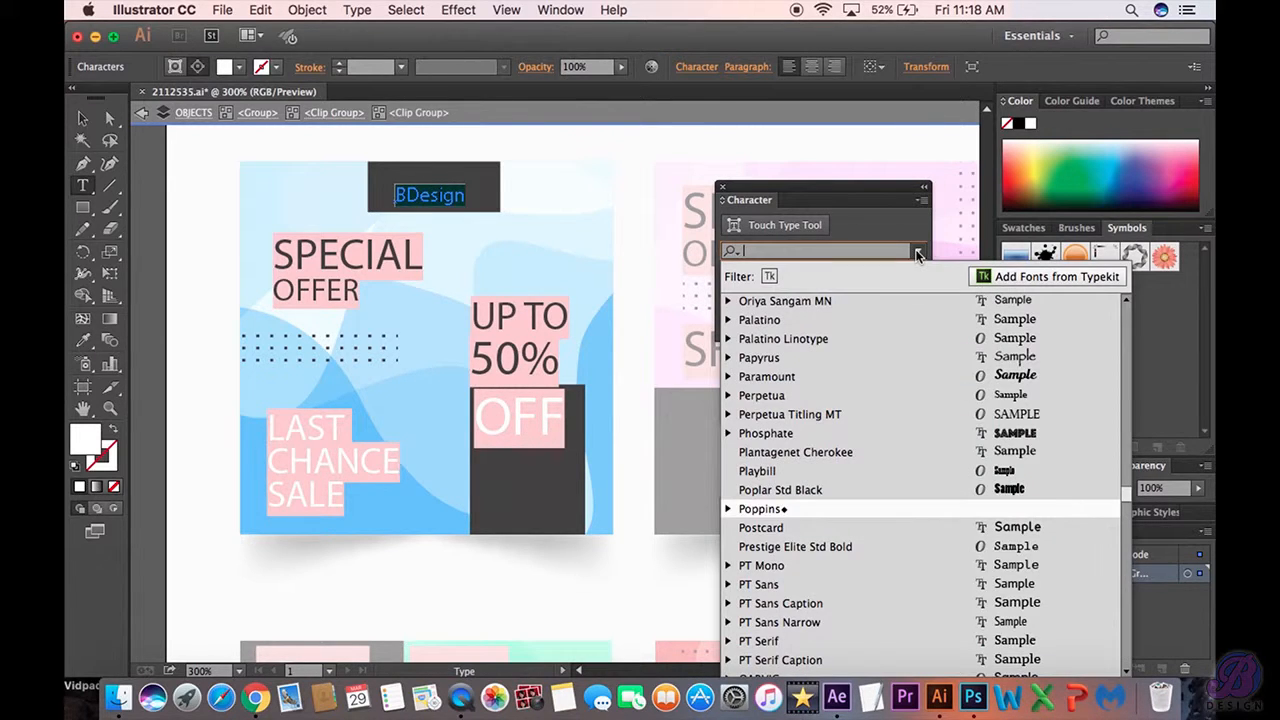
pyautogui.scroll(-2, 898, 338)
pyautogui.scroll(-2, 897, 338)
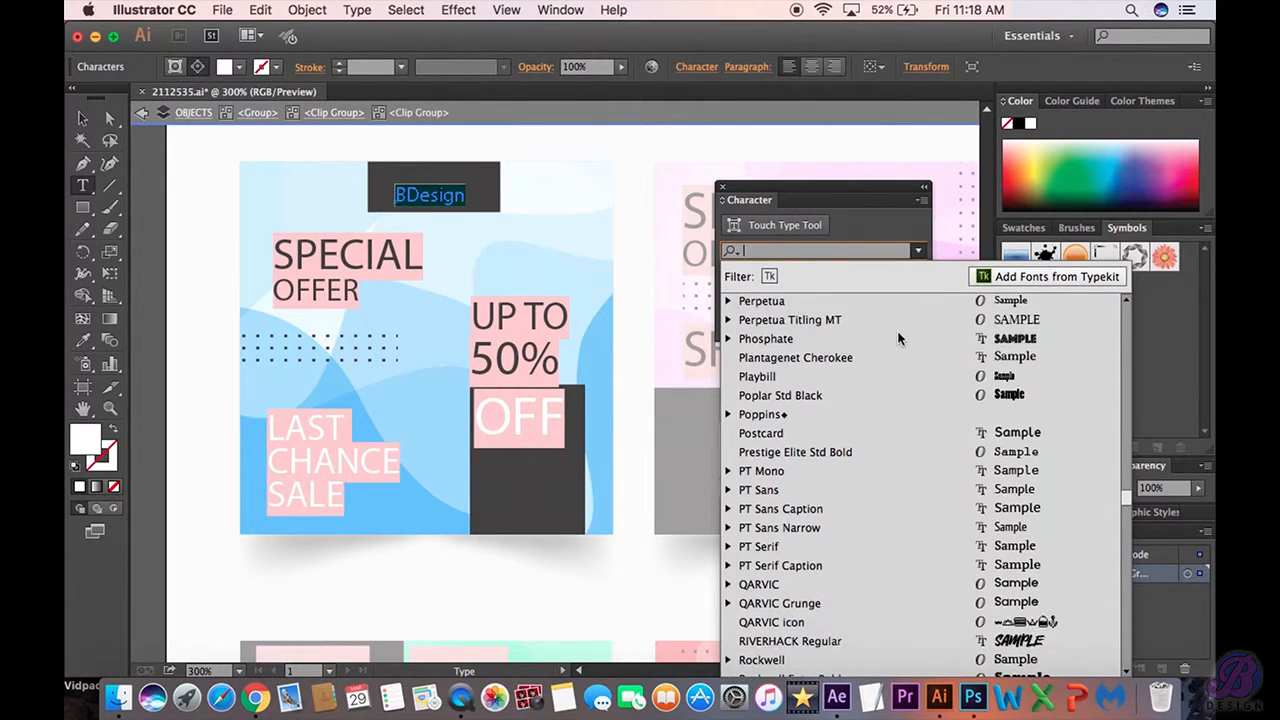
pyautogui.scroll(3, 897, 338)
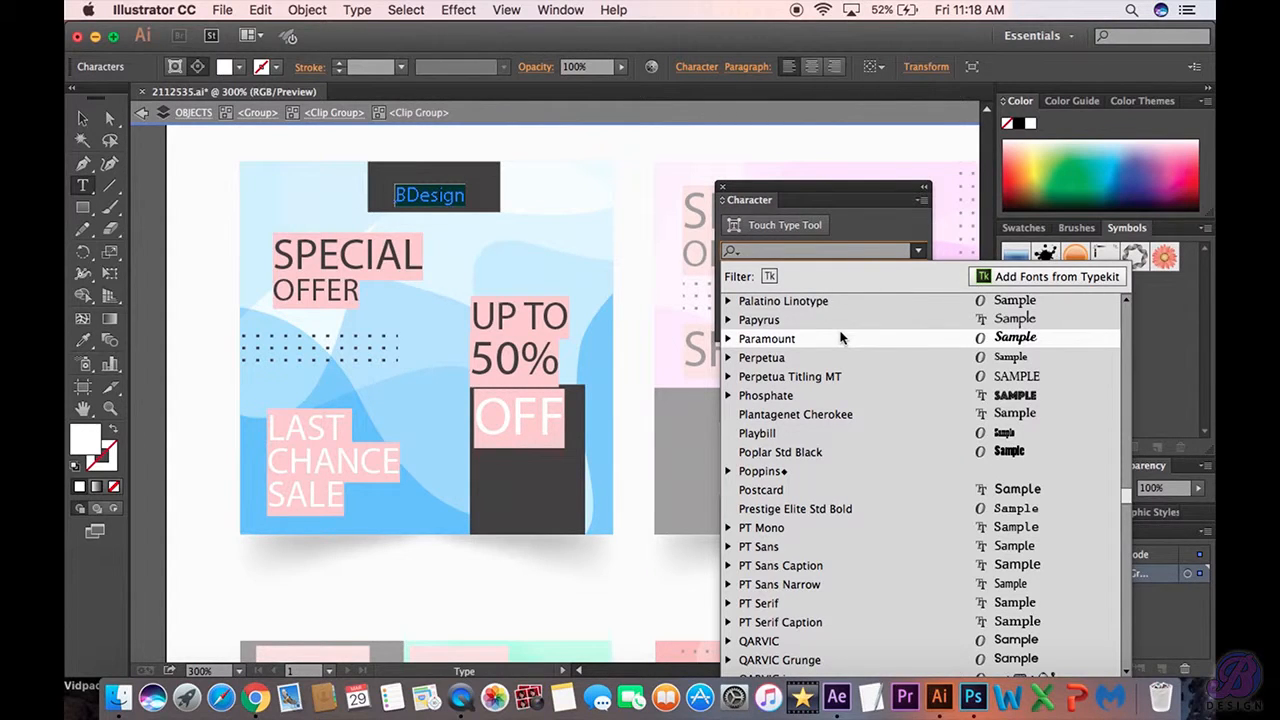
pyautogui.write('my')
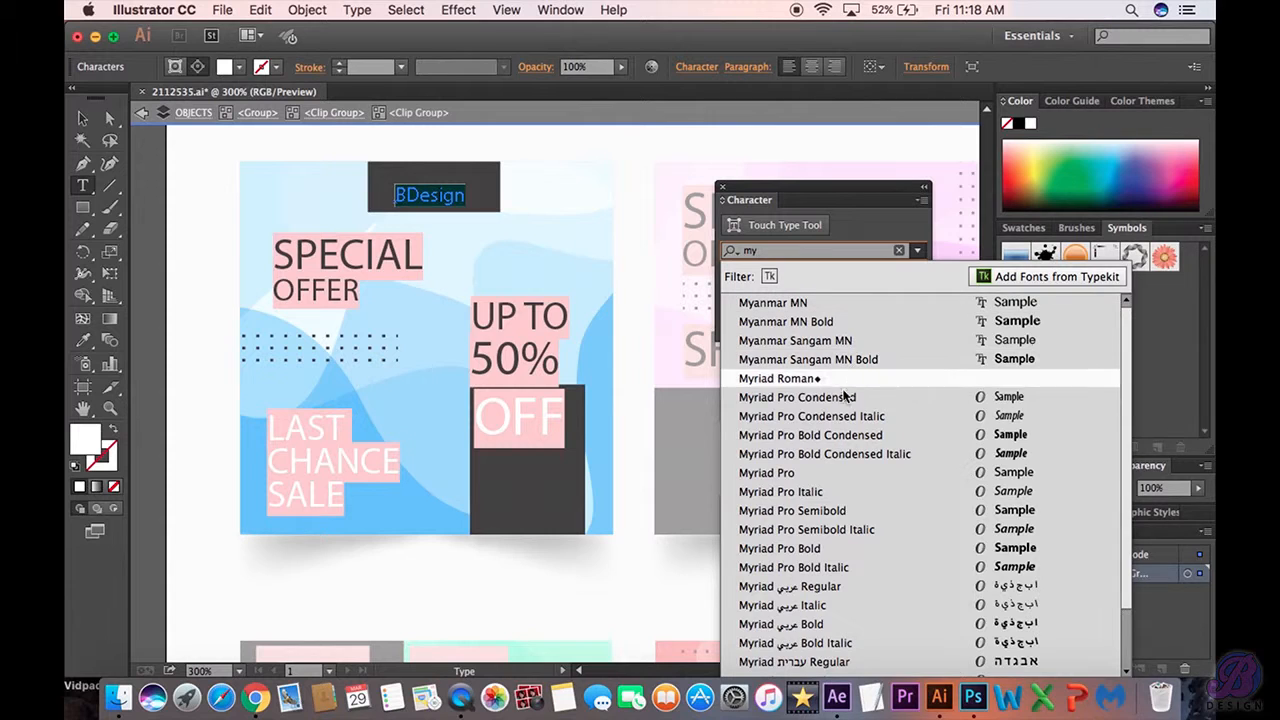
pyautogui.click(788, 548)
# Change the font of the SPECIAL and OFFER text on the blue banner to Myriad Pro Bold.
pyautogui.doubleClick(405, 262)
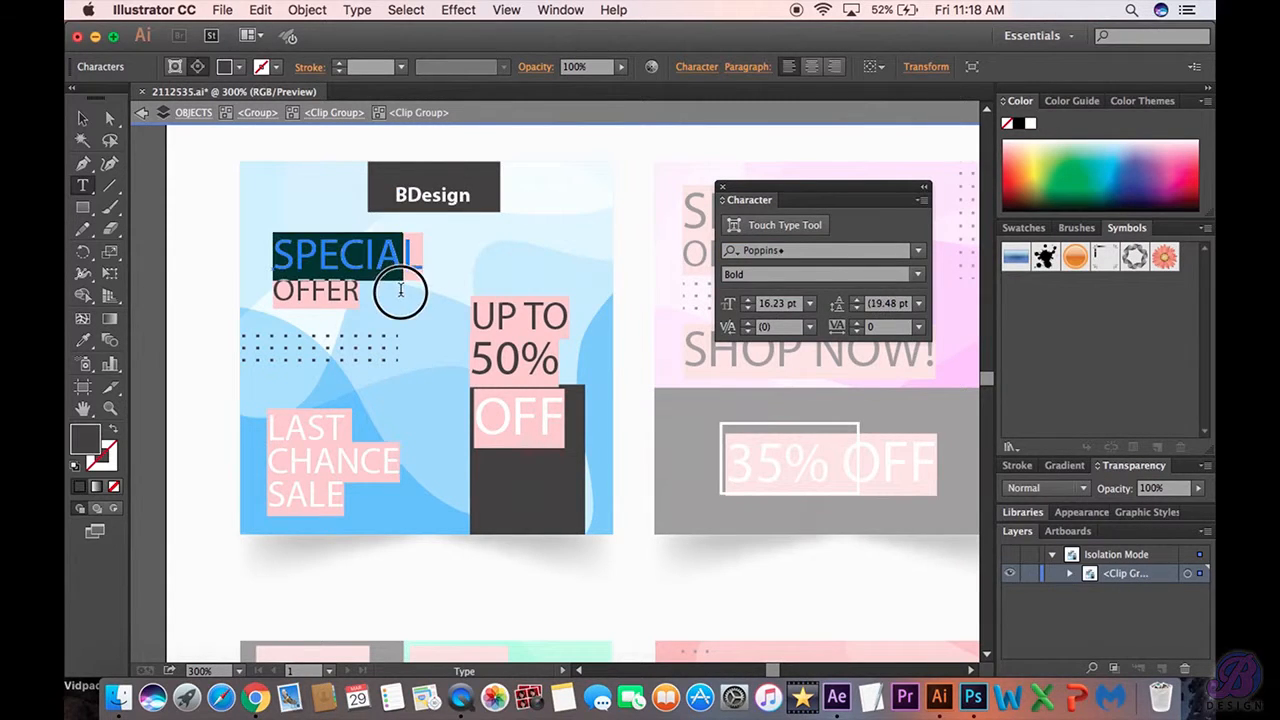
pyautogui.doubleClick(408, 194)
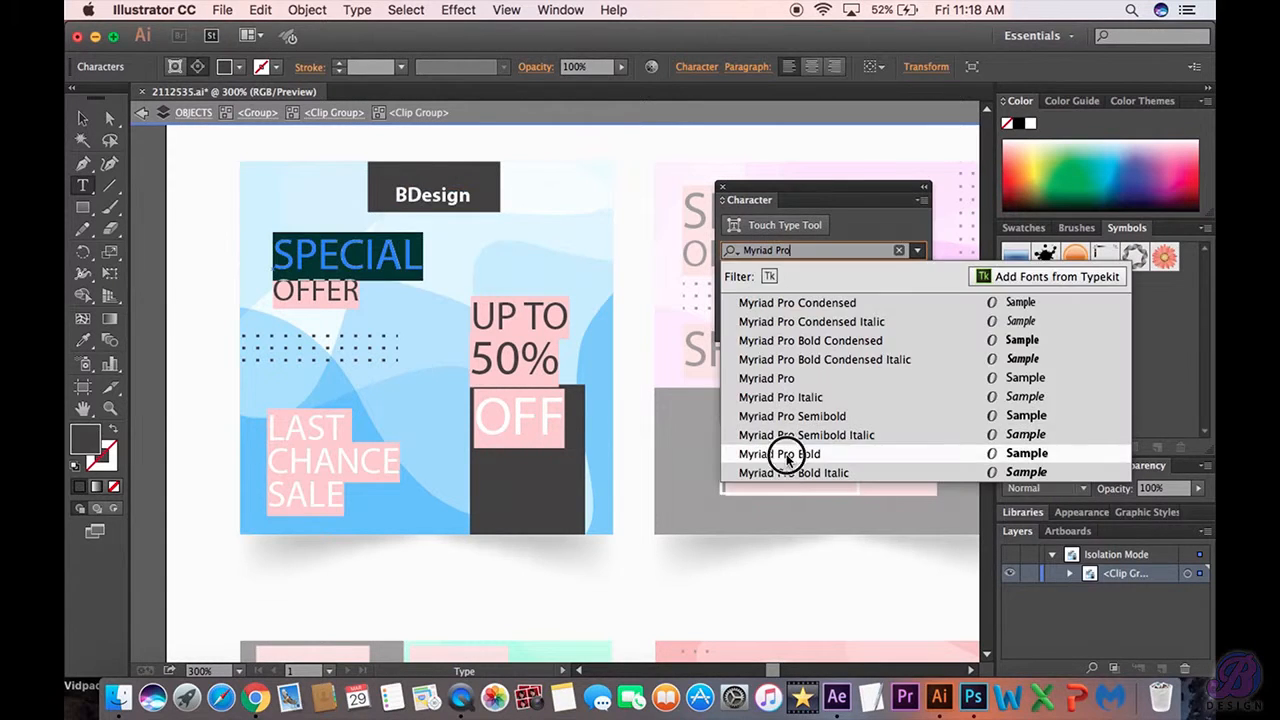
pyautogui.click(777, 451)
pyautogui.click(314, 298)
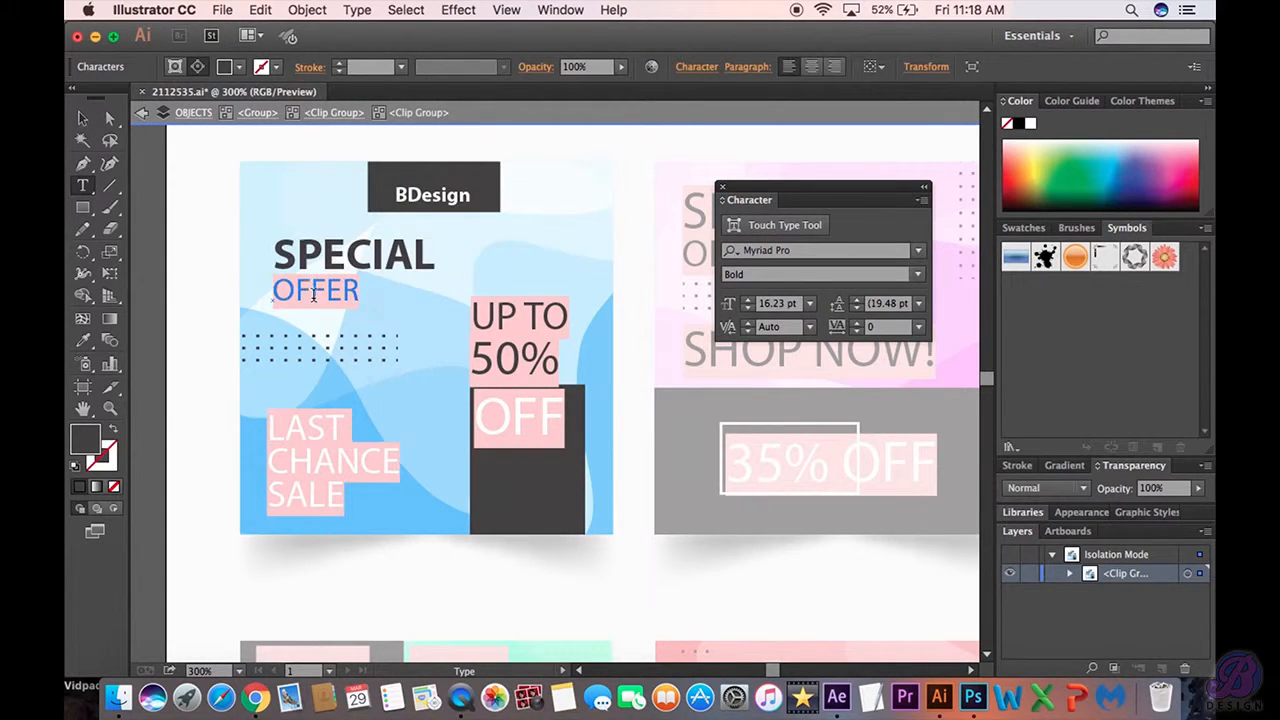
pyautogui.moveTo(273, 290); pyautogui.dragTo(398, 287)
pyautogui.click(820, 250)
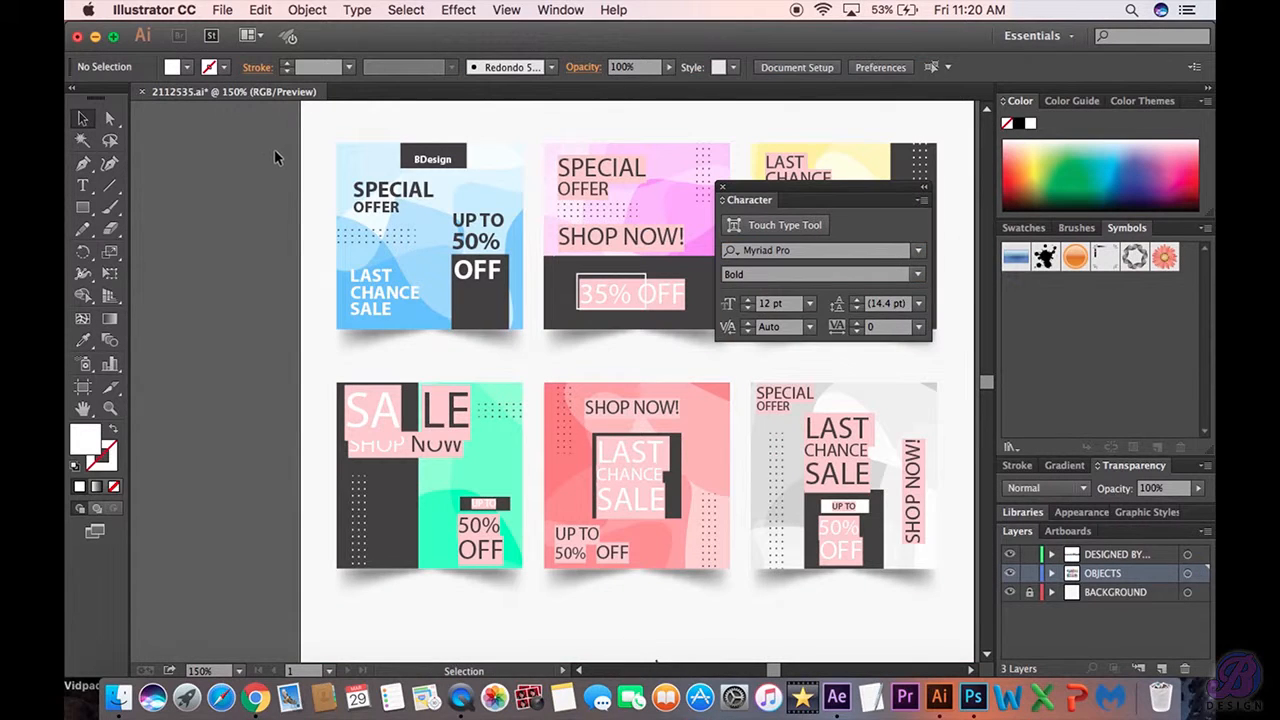
# Copy the whole blue BDesign banner and switch to Photoshop.
pyautogui.moveTo(266, 144); pyautogui.dragTo(514, 296)
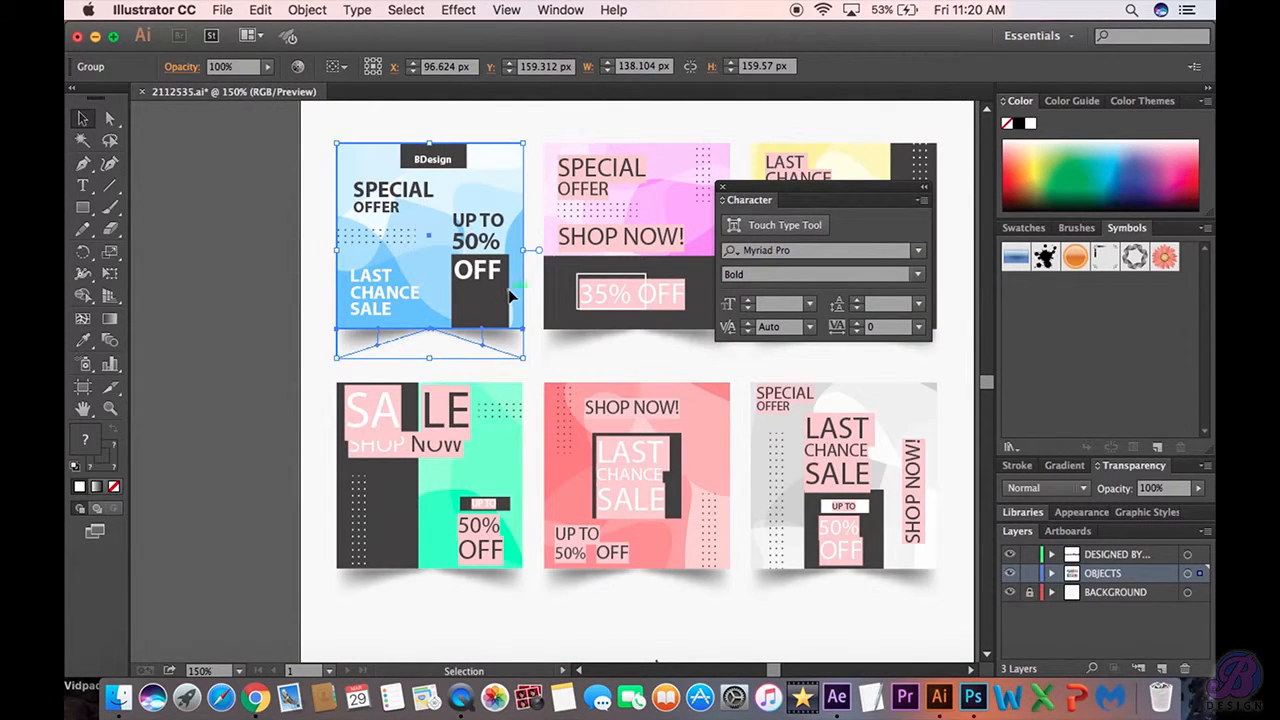
pyautogui.press('super+c')
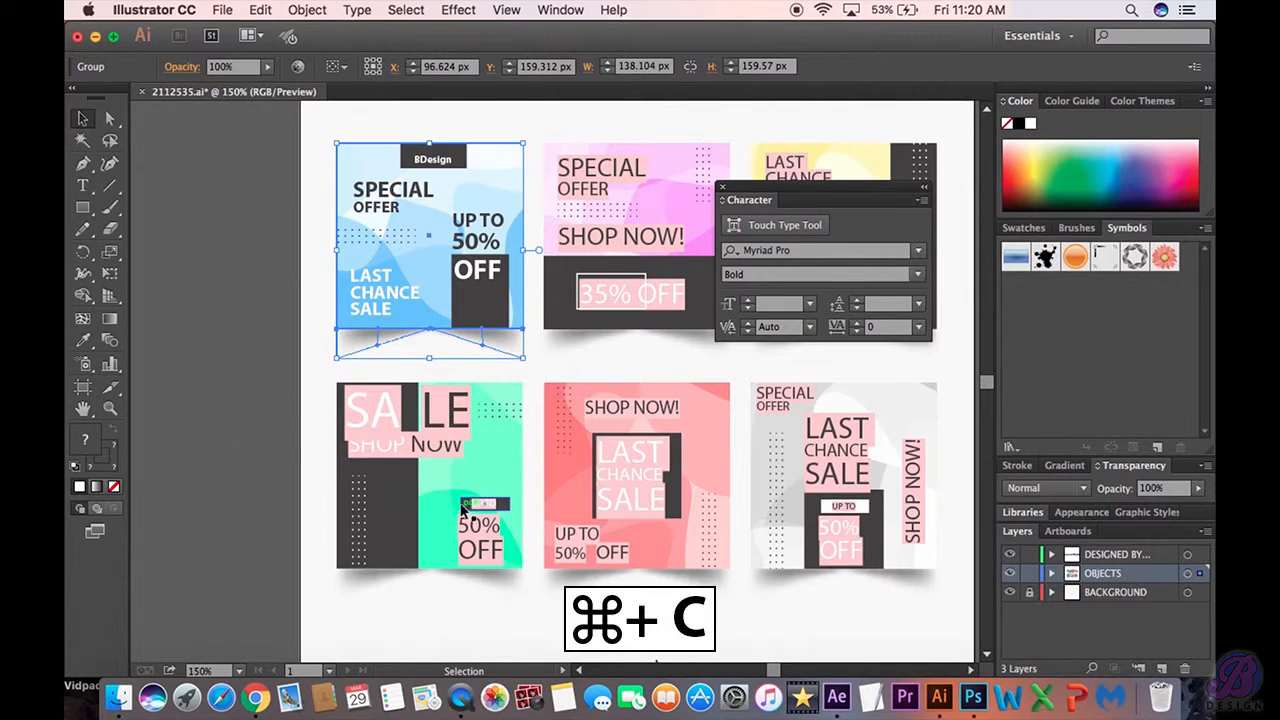
pyautogui.click(973, 697)
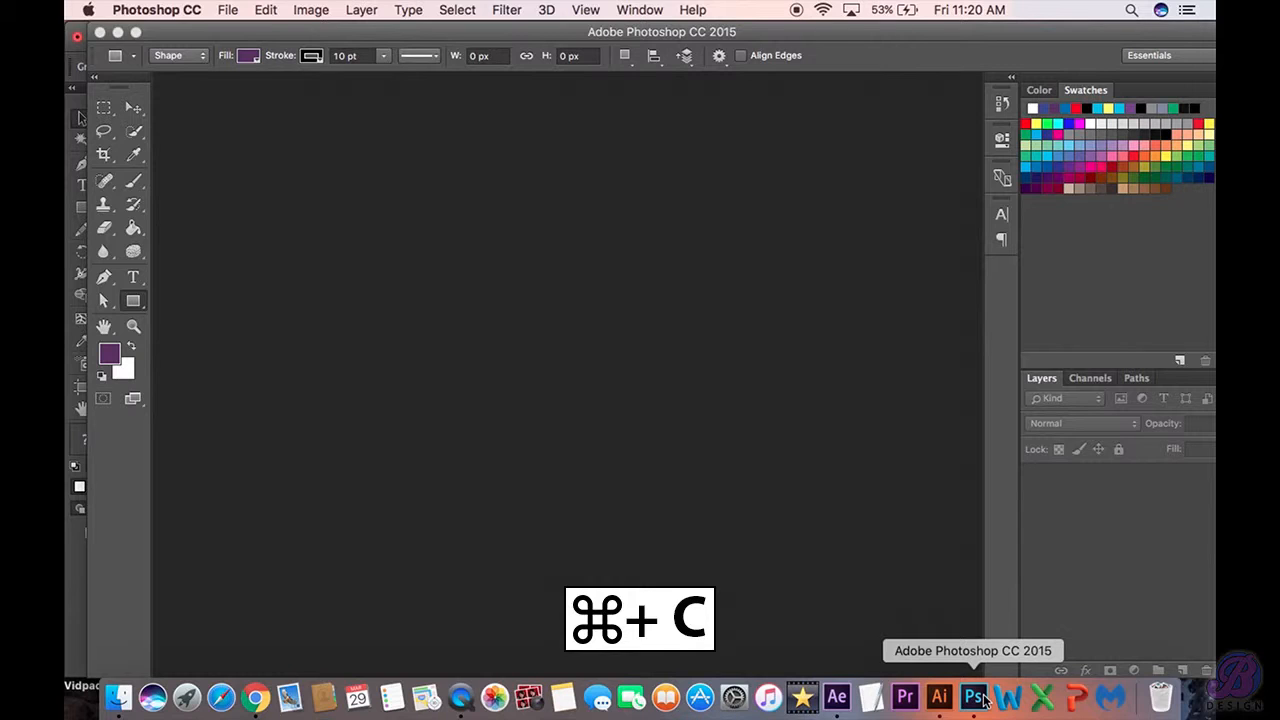
# Create a new 1080 x 1080 pixel document with transparent background contents at 72 pixels/inch.
pyautogui.press('super+n')
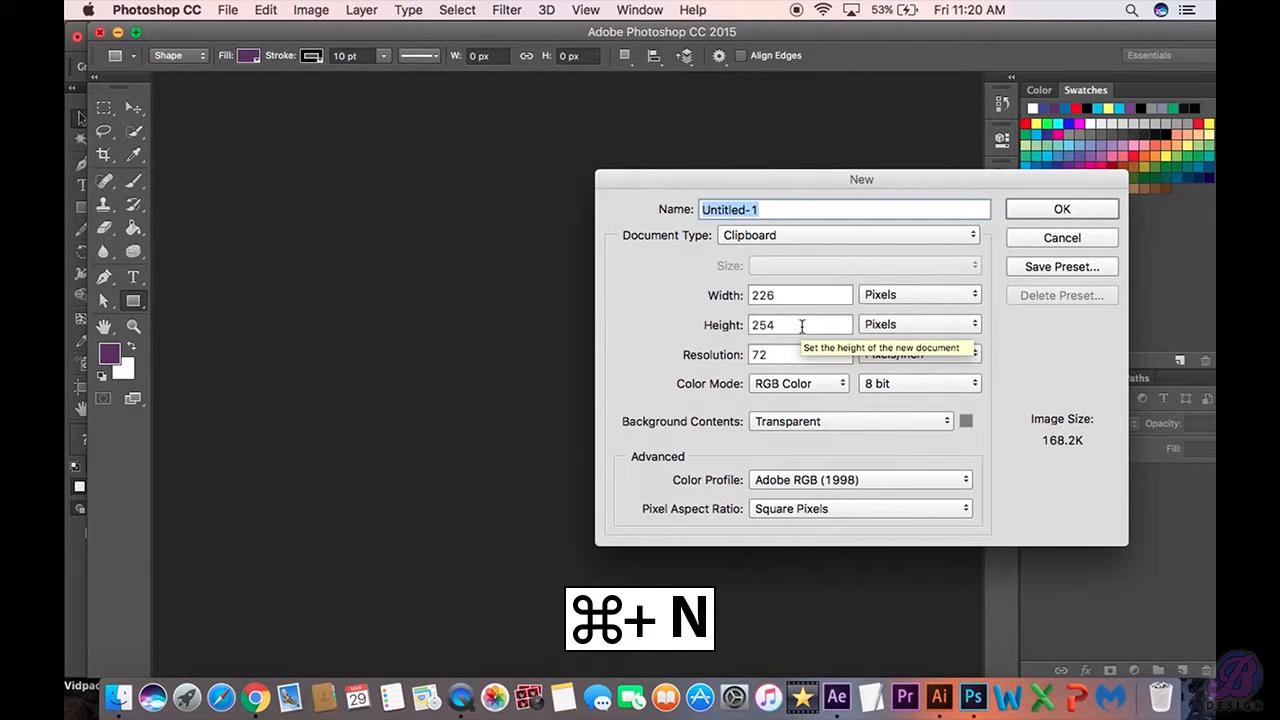
pyautogui.doubleClick(800, 295)
pyautogui.write('1080')
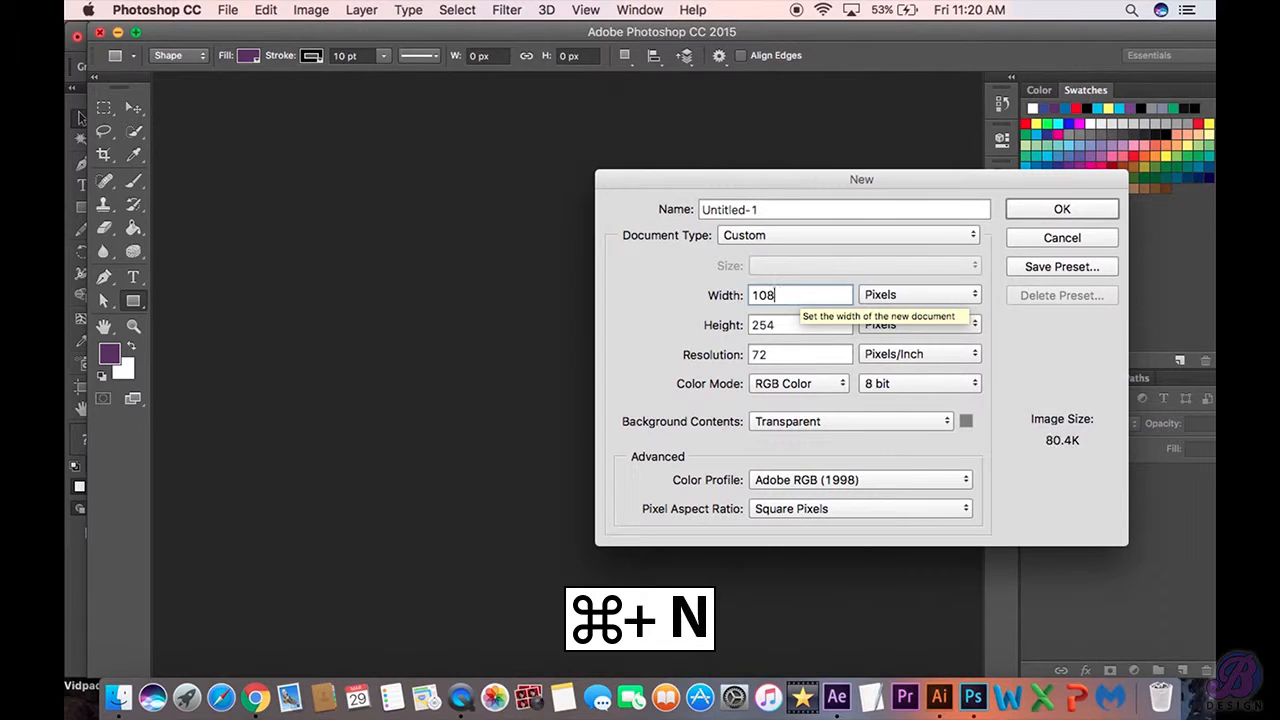
pyautogui.doubleClick(780, 325)
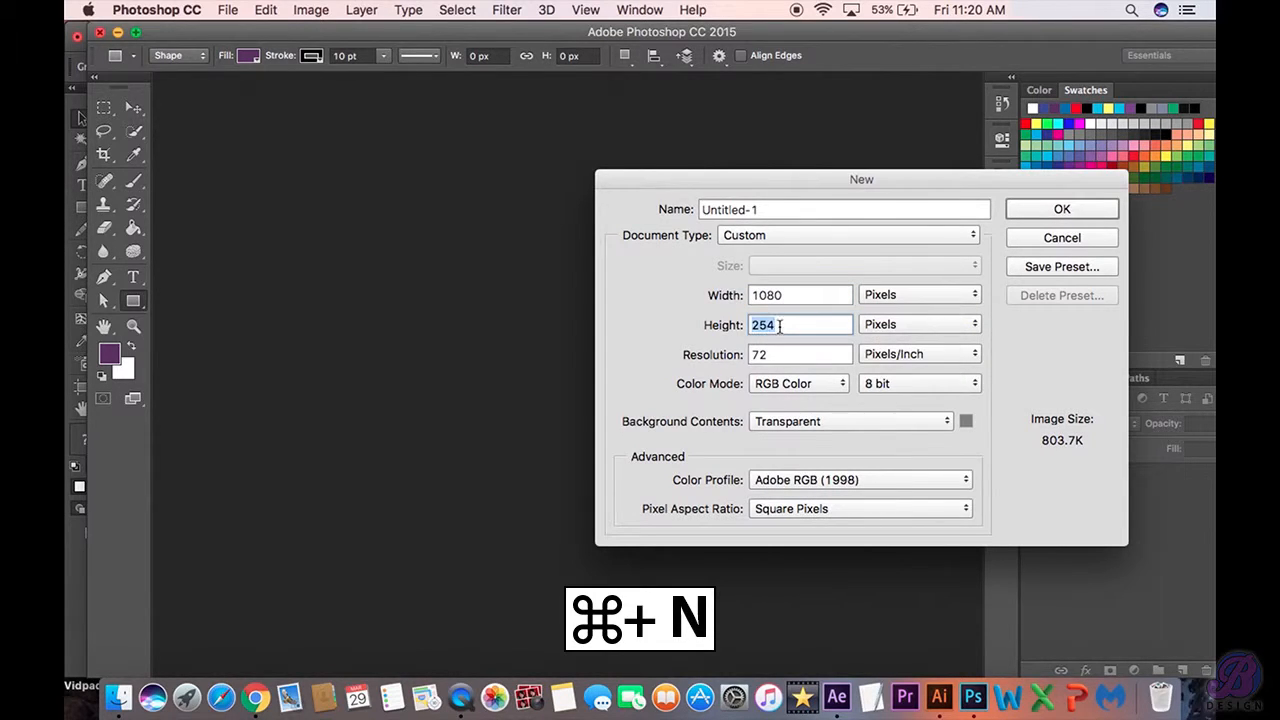
pyautogui.write('1080')
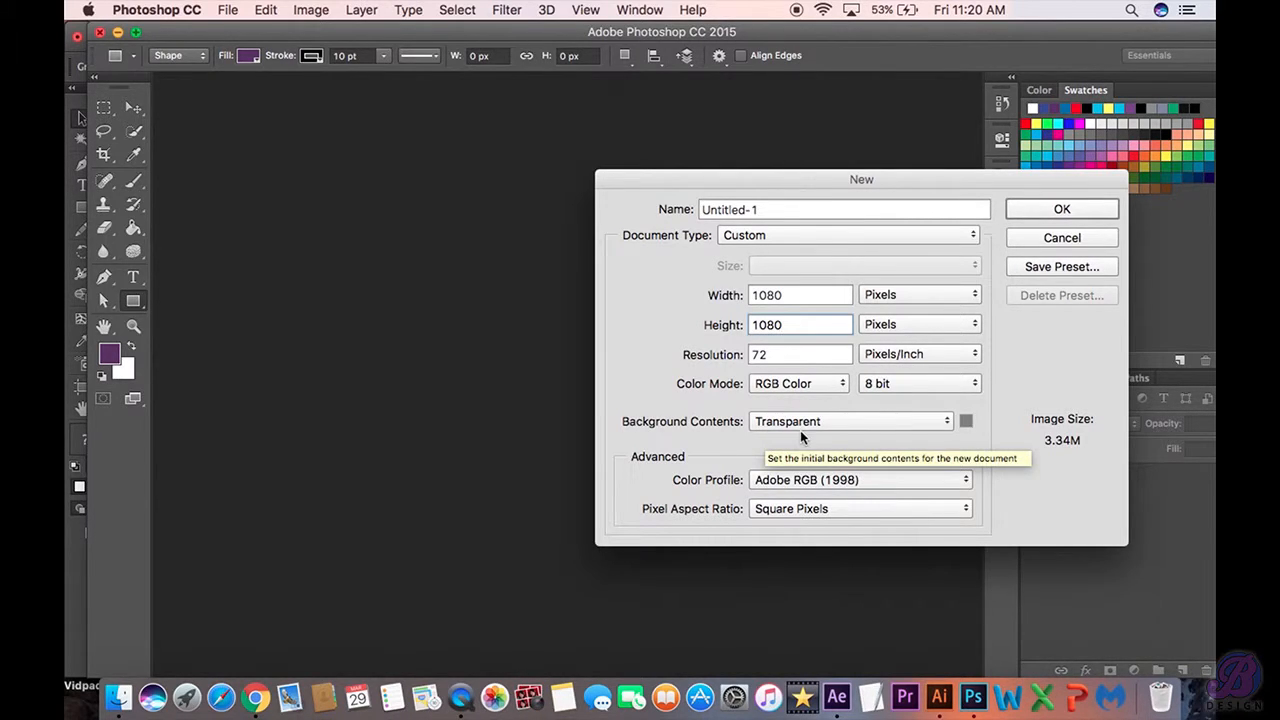
pyautogui.click(1047, 210)
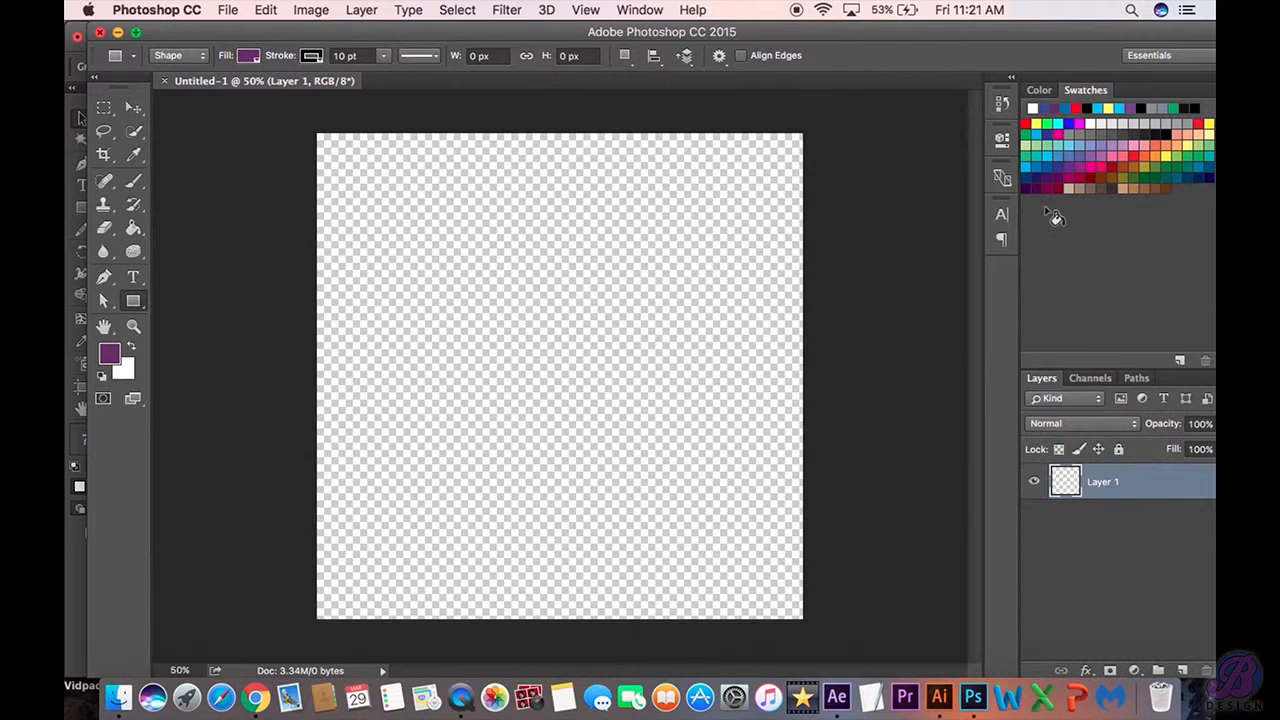
# Paste the copied banner as a Smart Object and scale it up proportionally to about 806% to fill the canvas.
pyautogui.press('super+v')
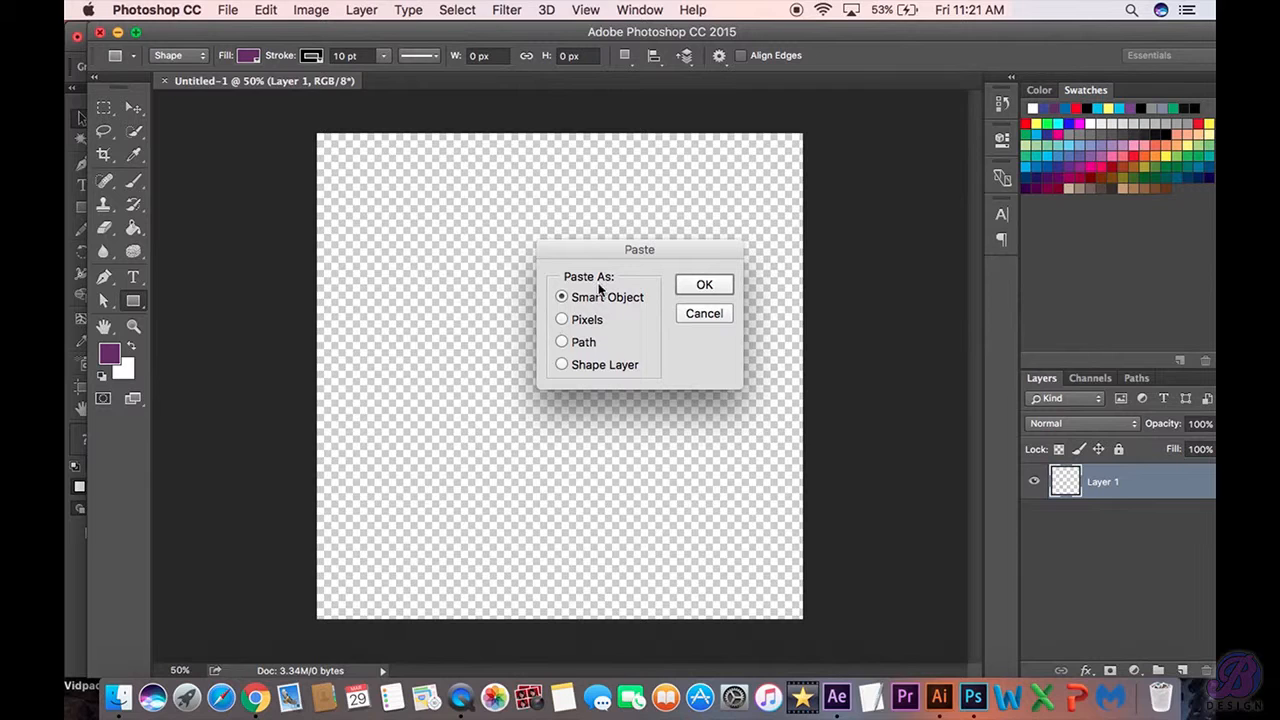
pyautogui.click(695, 288)
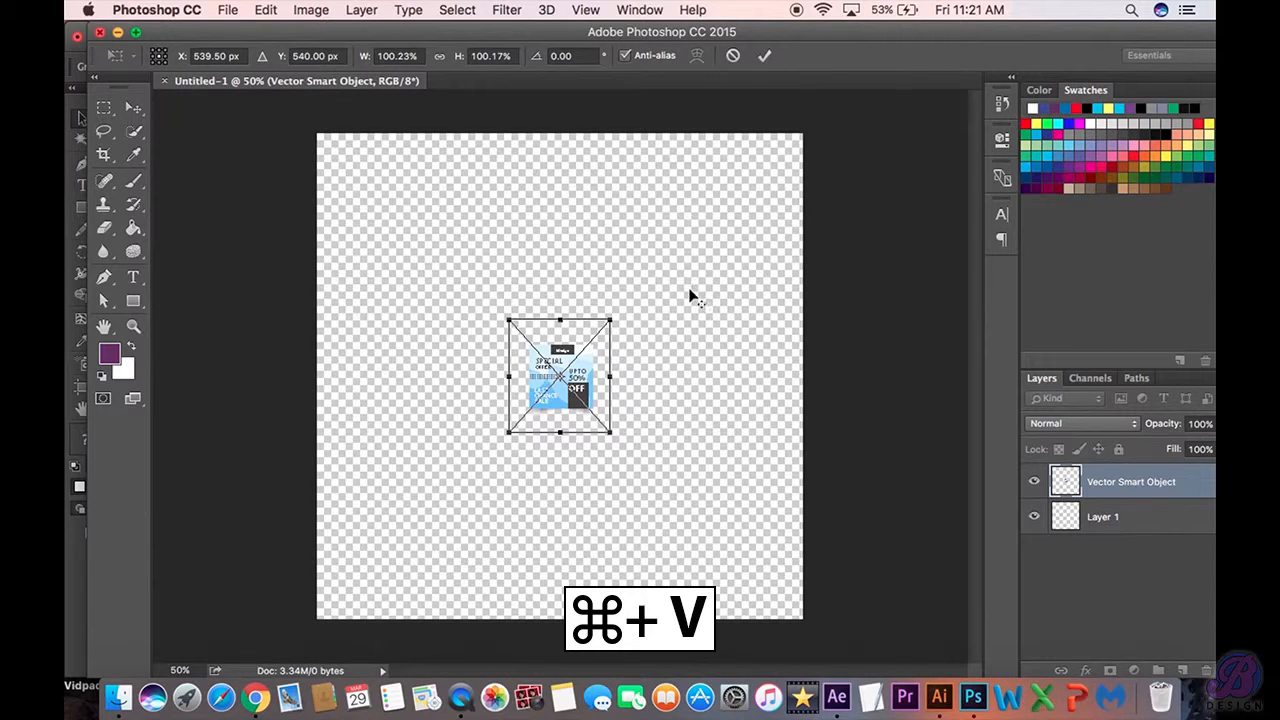
pyautogui.moveTo(611, 318); pyautogui.dragTo(1199, 121)
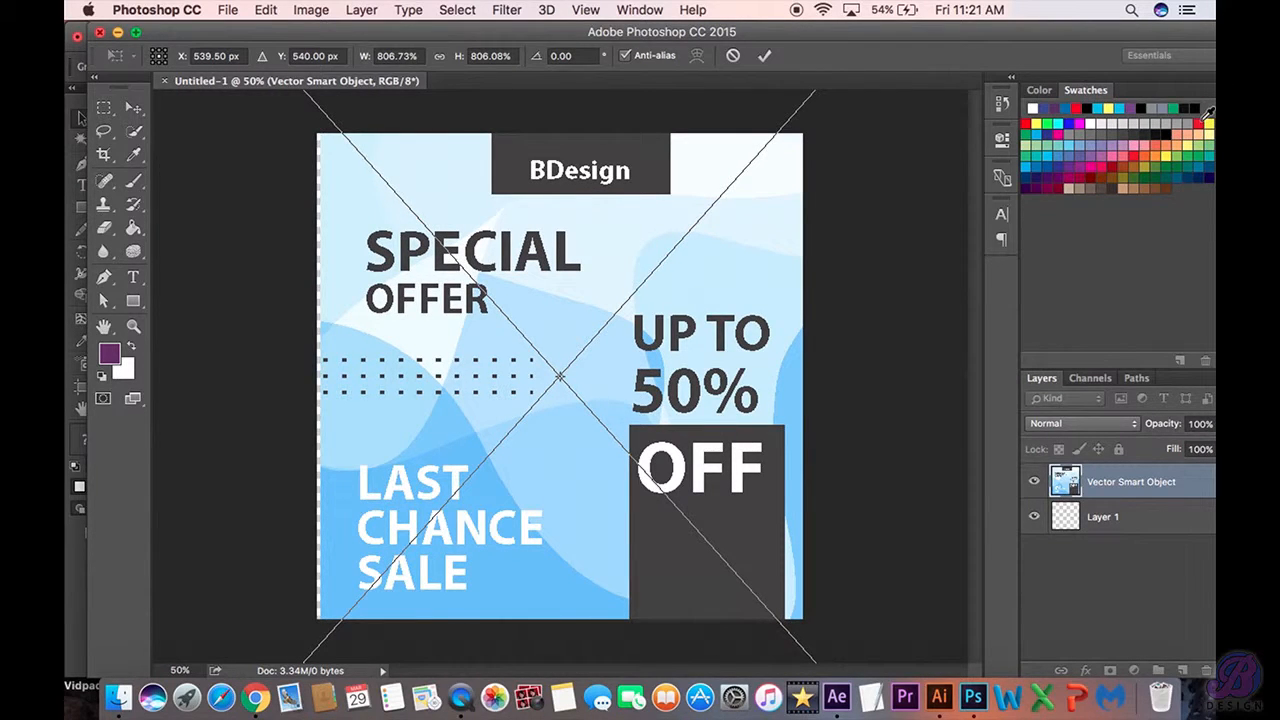
# Nudge the enlarged banner left to X 527.50 px so it covers the canvas edge, and commit the placement.
pyautogui.press('Left')
pyautogui.press('Left')
pyautogui.press('Left')
pyautogui.press('Left')
pyautogui.press('Left')
pyautogui.press('Left')
pyautogui.press('Left')
pyautogui.press('Left')
pyautogui.press('Left')
pyautogui.press('Left')
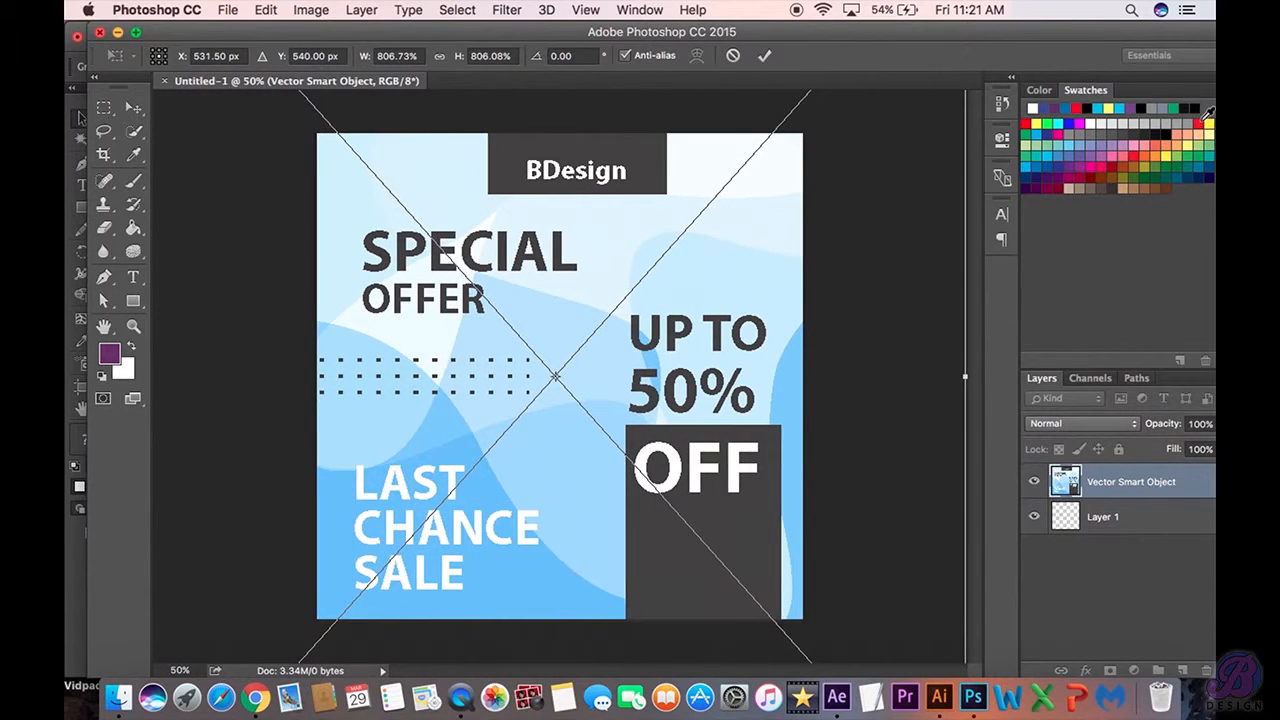
pyautogui.press('Left')
pyautogui.press('Left')
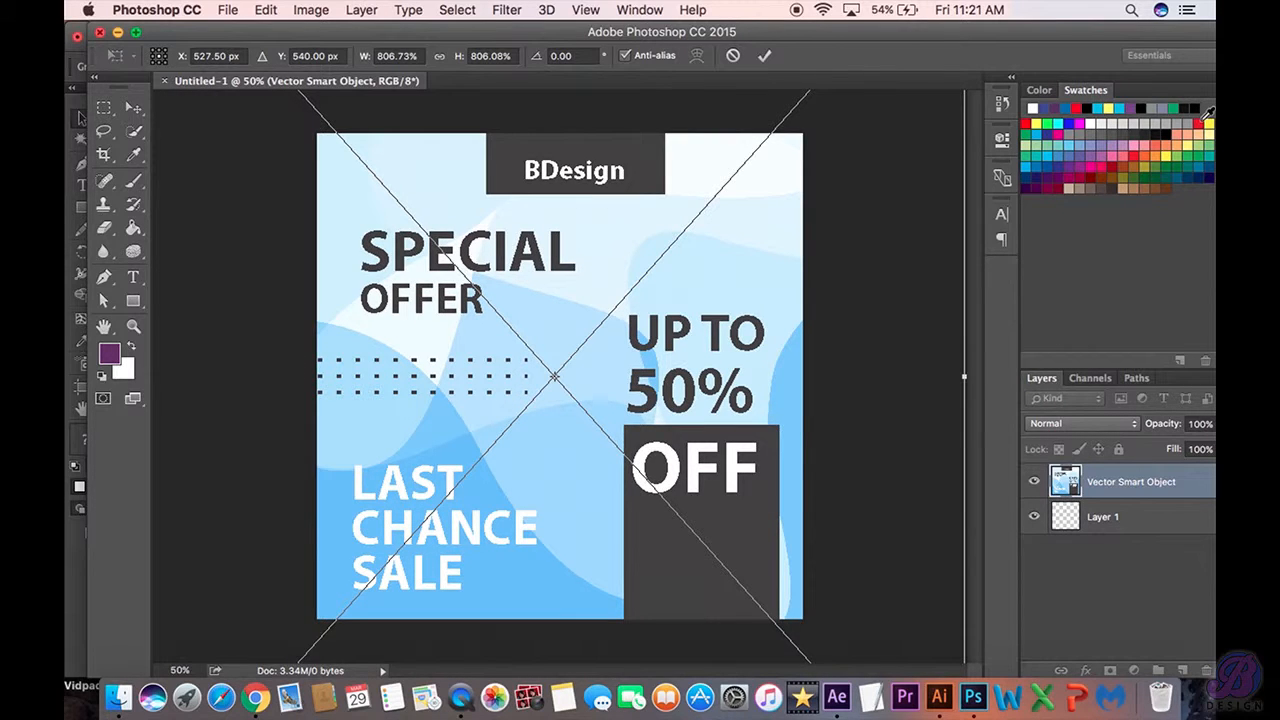
pyautogui.press('Return')
pyautogui.press('u')
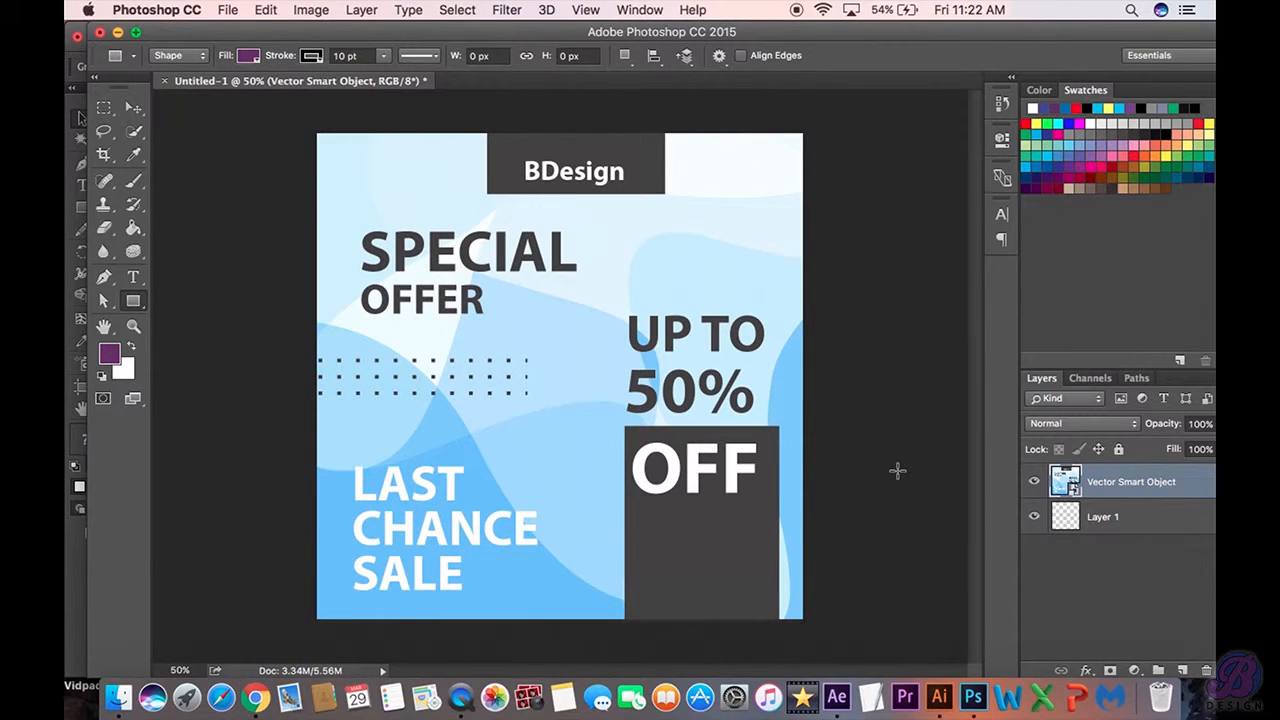
# Save the document to the Desktop as 50% ad.psd in Photoshop format with Maximize Compatibility on.
pyautogui.click(228, 10)
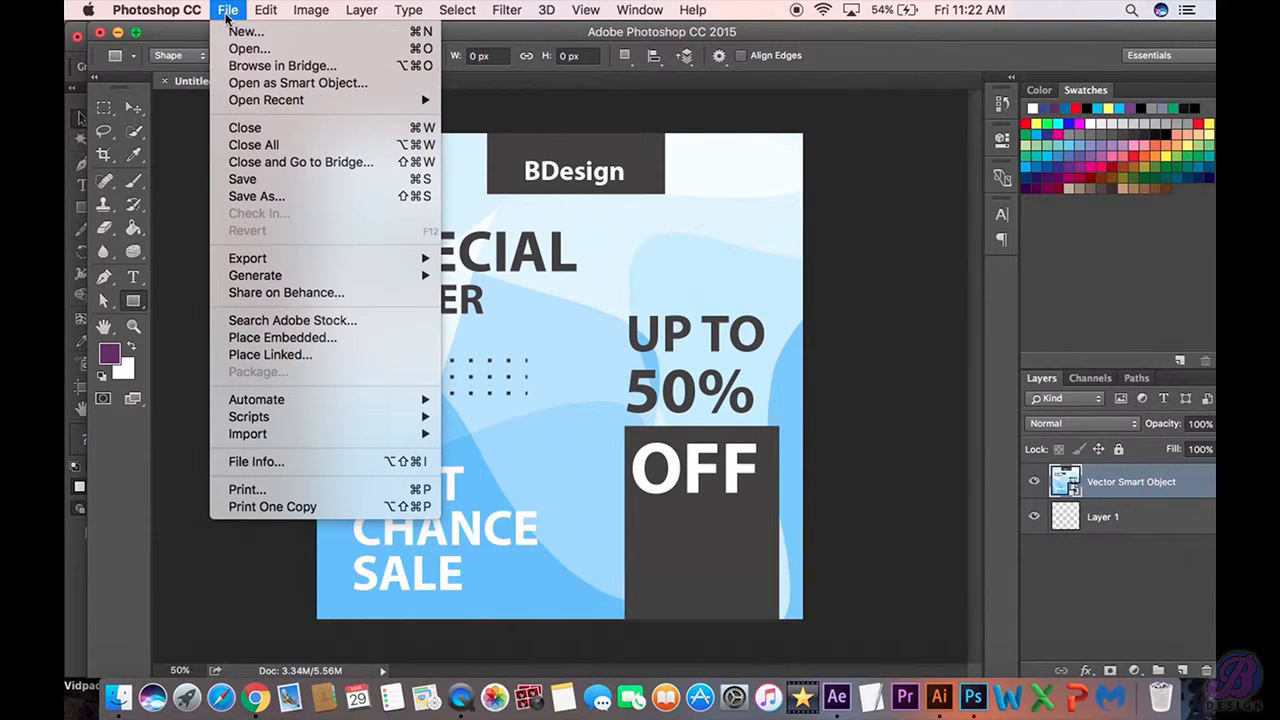
pyautogui.click(229, 184)
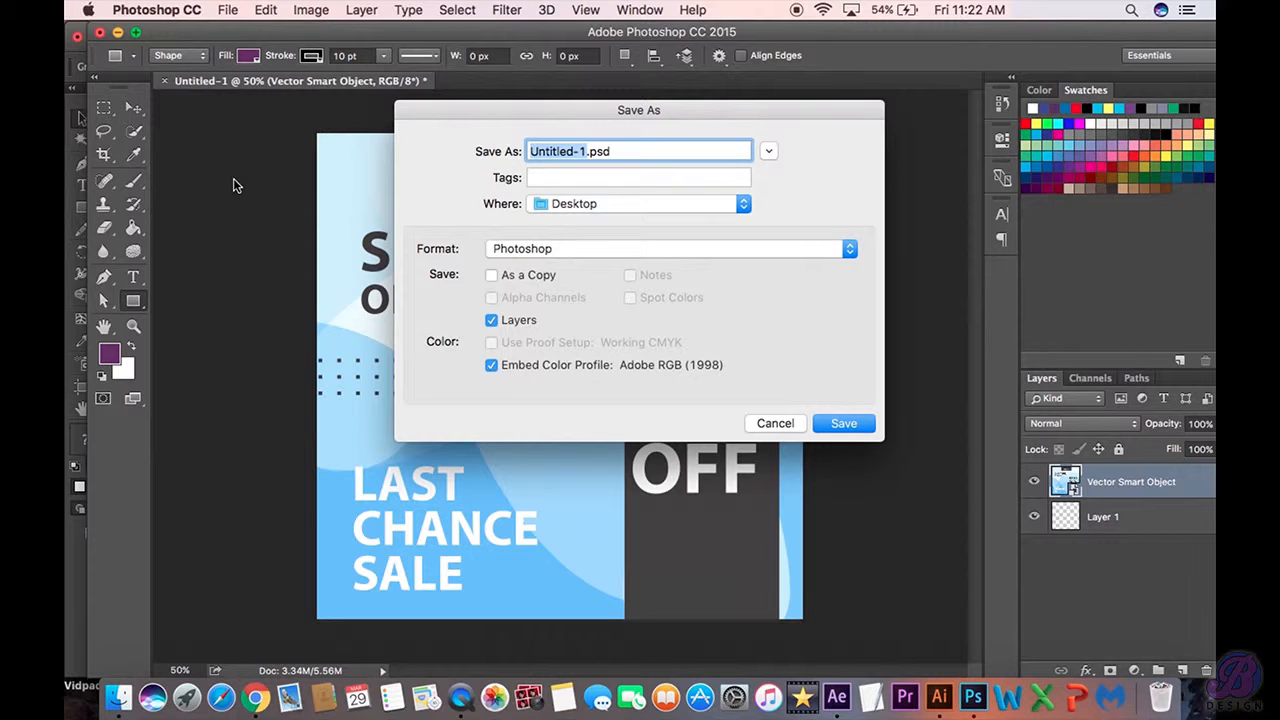
pyautogui.write('50')
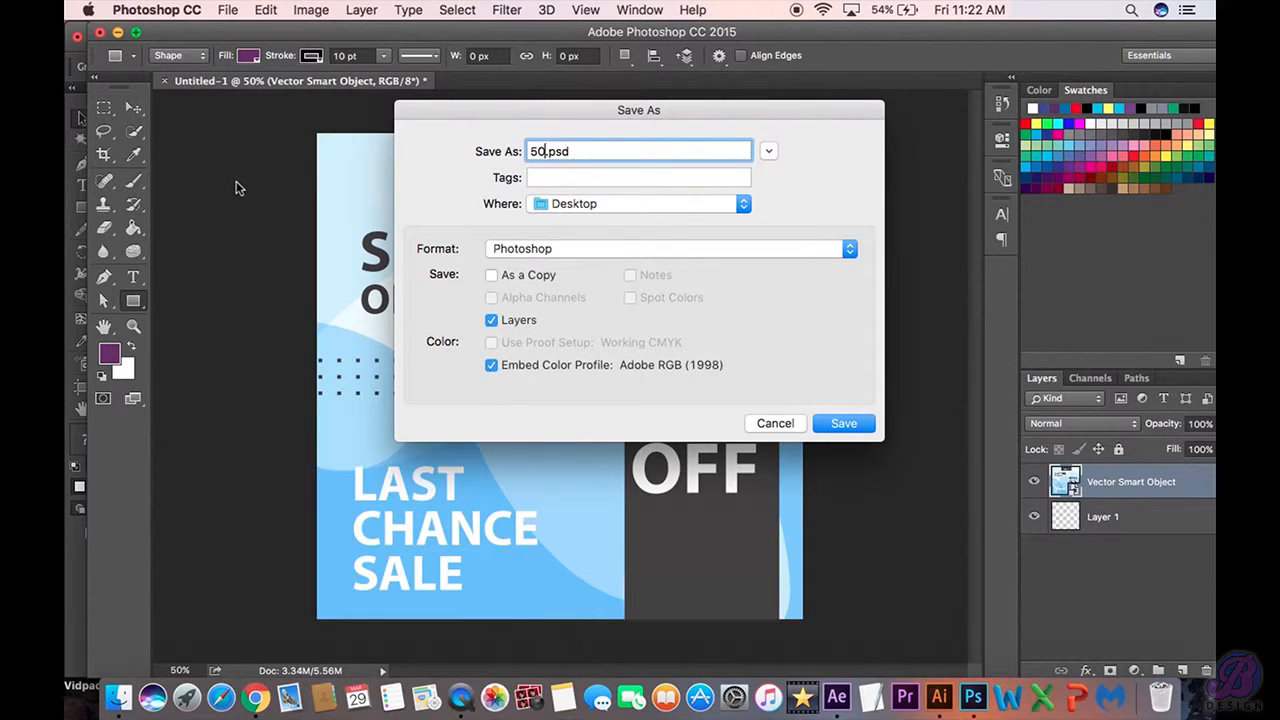
pyautogui.write('% ad')
pyautogui.click(840, 424)
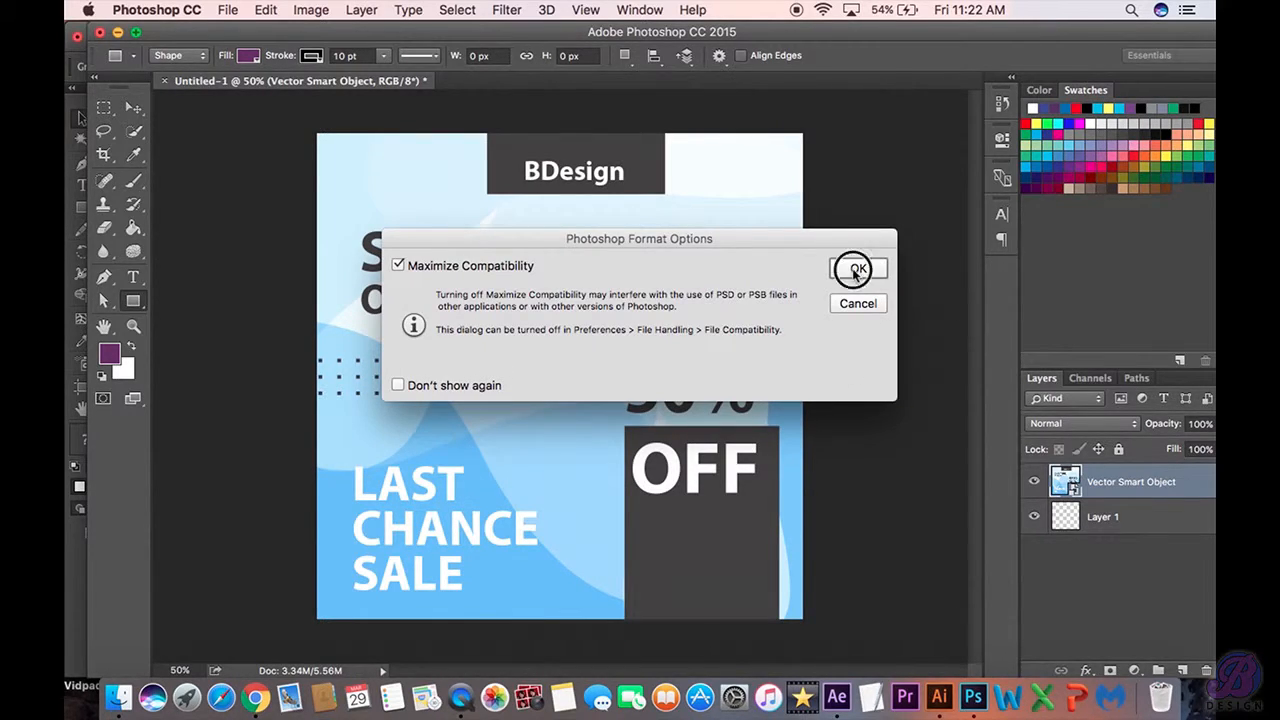
pyautogui.click(858, 270)
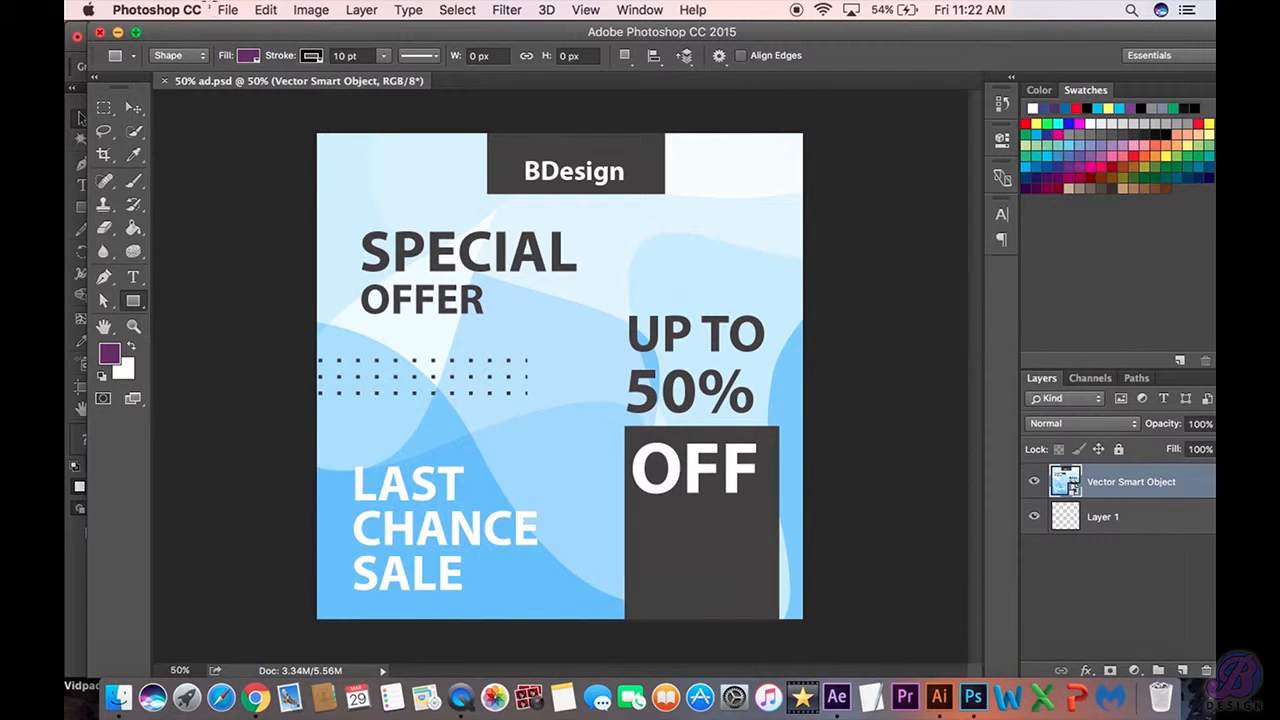
# Save a JPEG copy named 50% ad.jpg to the Desktop at Maximum quality 12 with the Progressive format option.
pyautogui.click(227, 10)
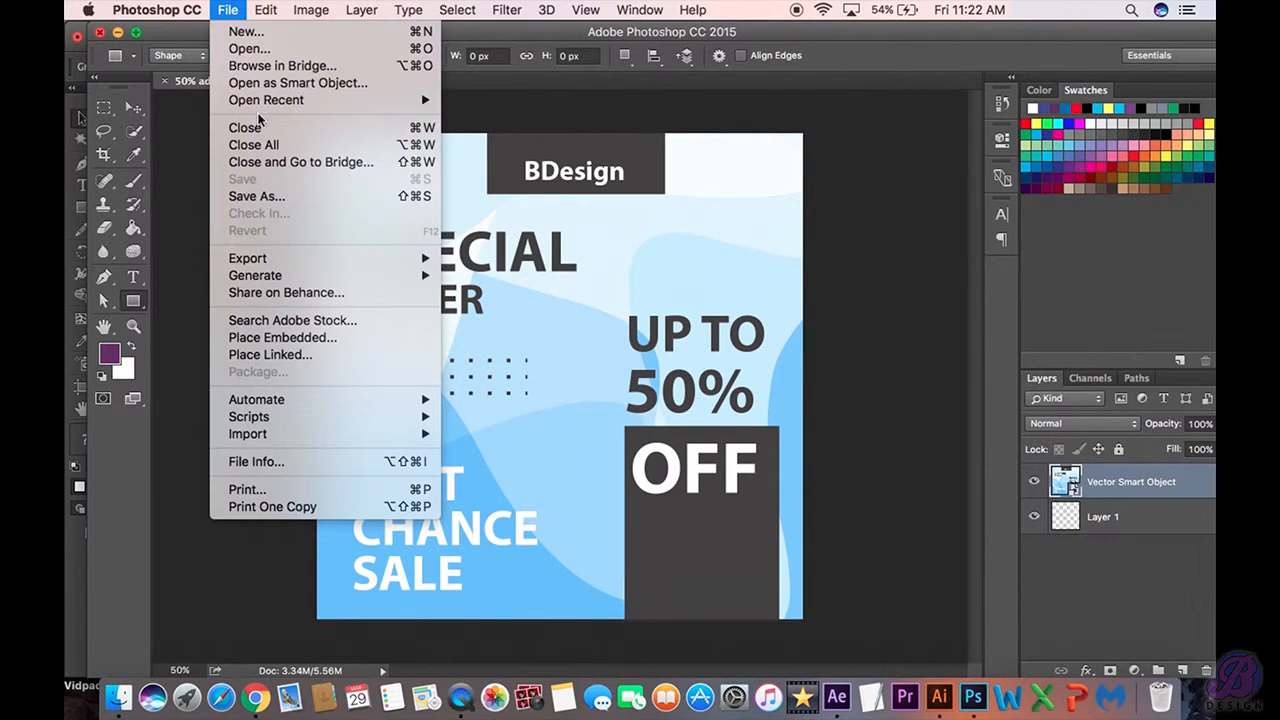
pyautogui.click(258, 195)
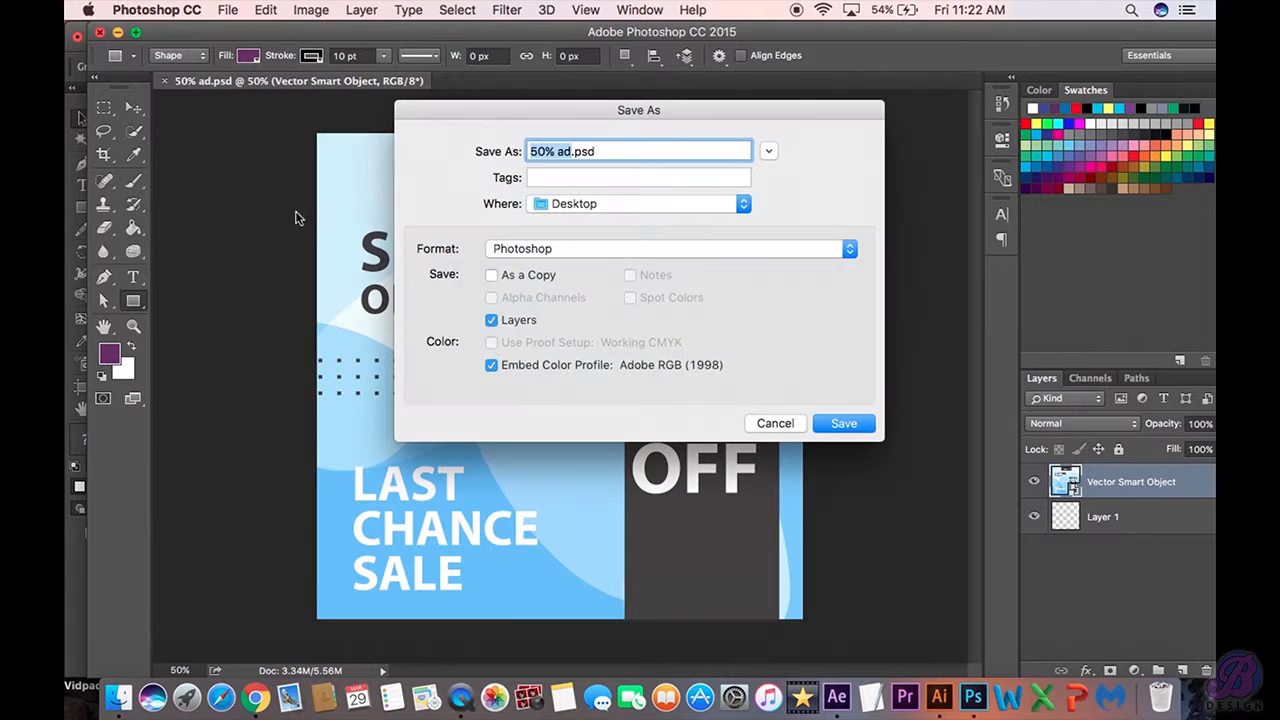
pyautogui.click(566, 250)
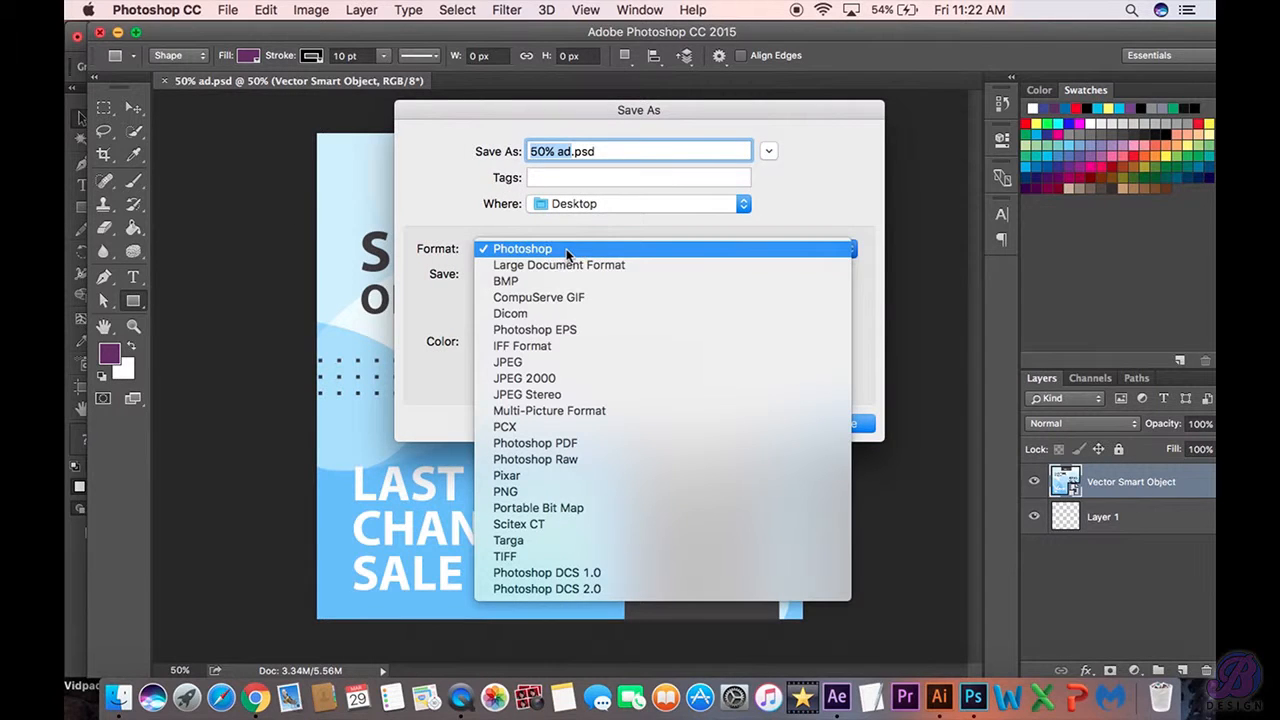
pyautogui.click(518, 362)
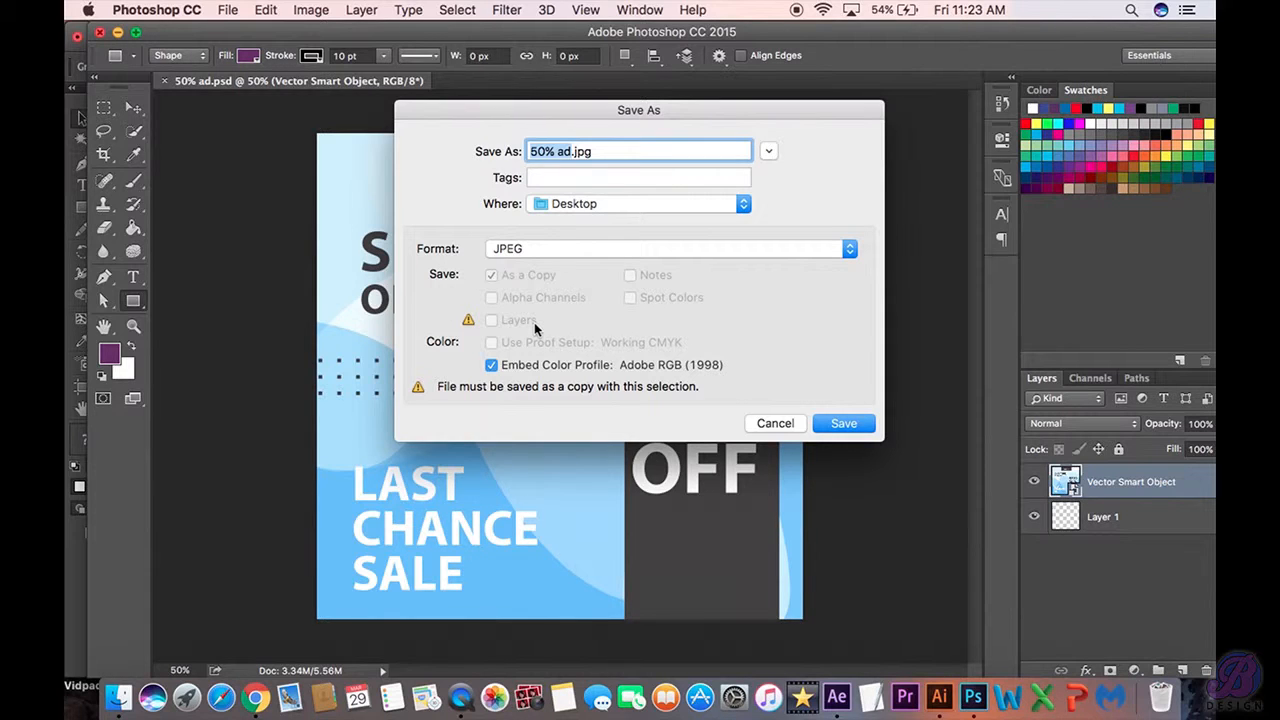
pyautogui.click(844, 424)
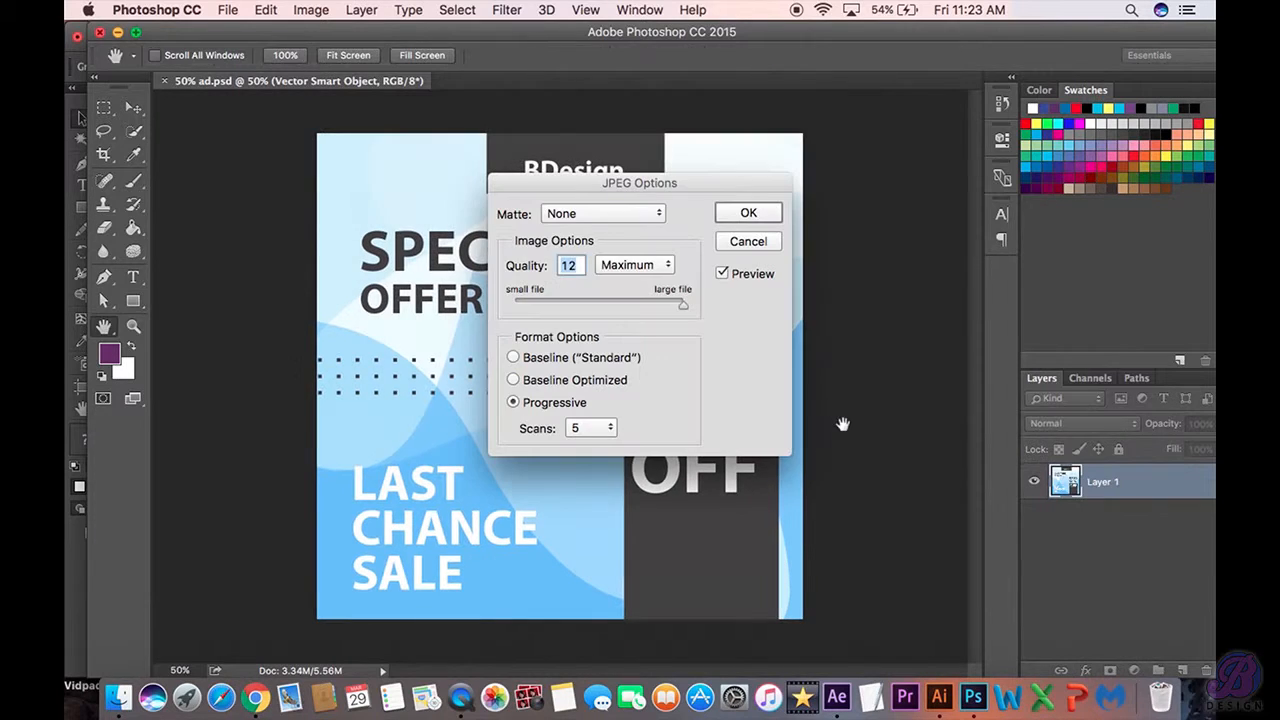
pyautogui.click(748, 214)
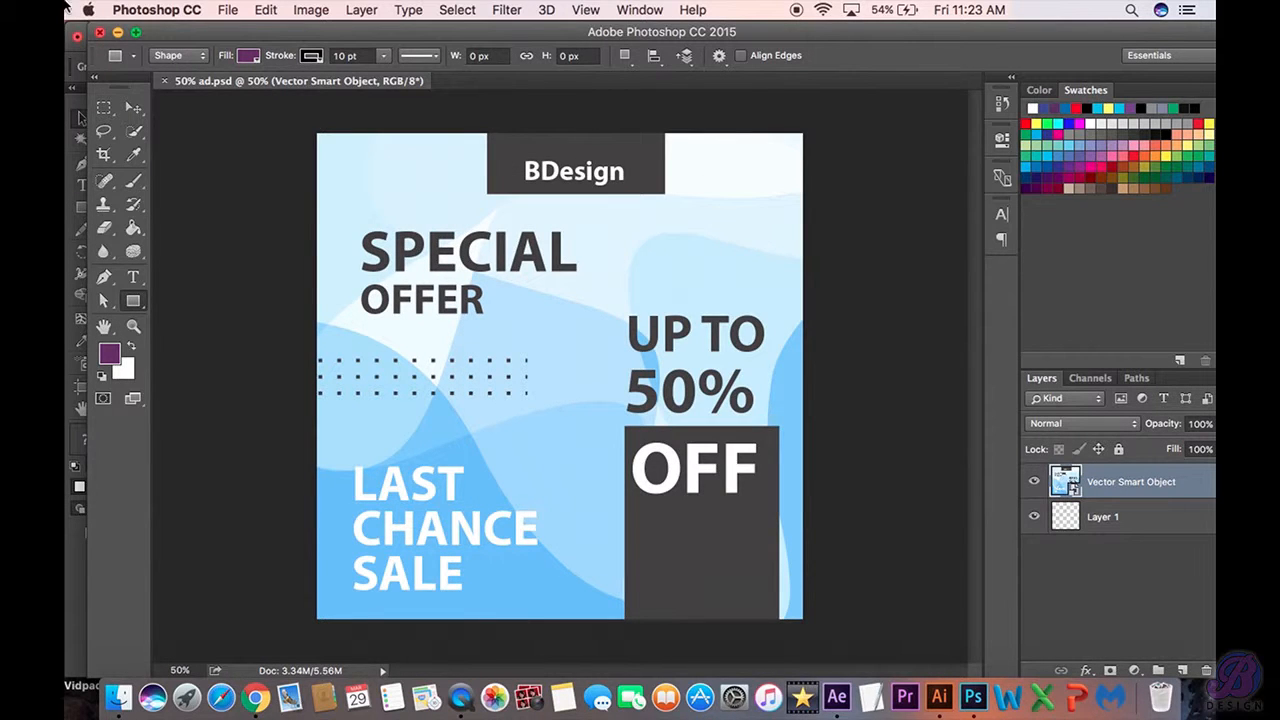
# Minimize the Photoshop and Illustrator windows to get back to the desktop.
pyautogui.click(117, 35)
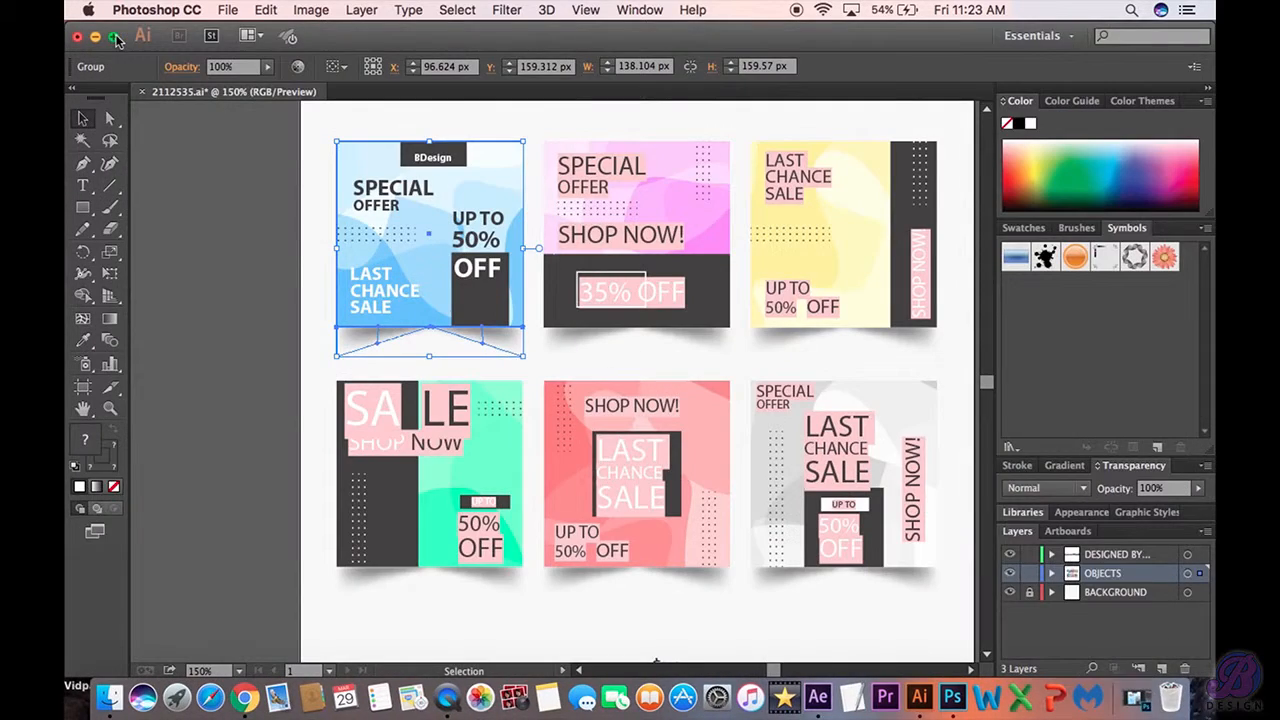
pyautogui.click(95, 37)
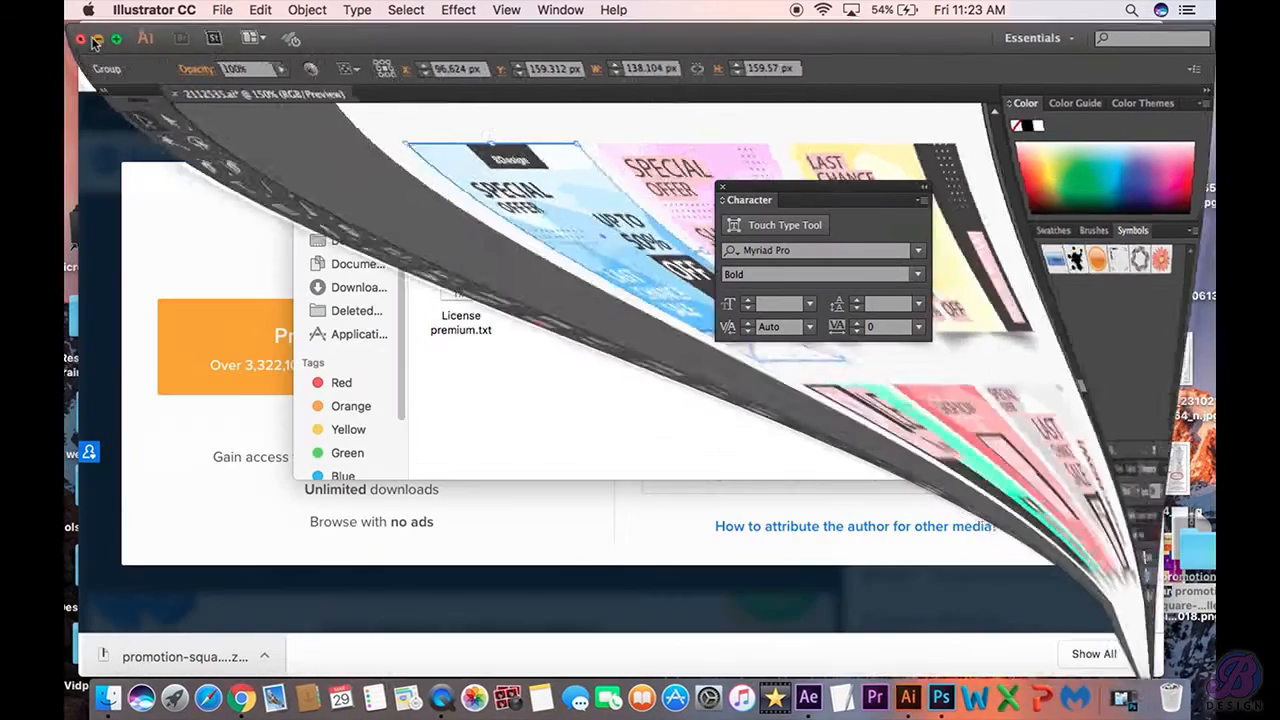